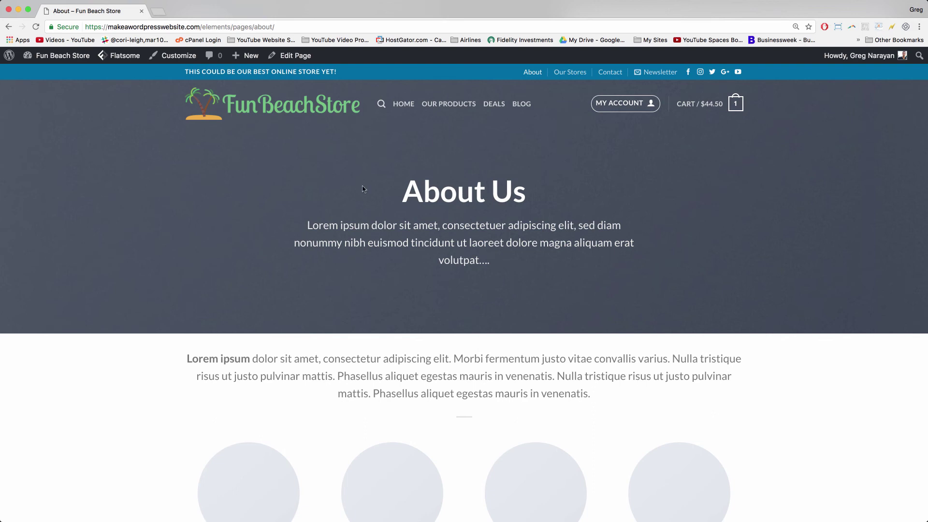
# Step: Visit the store's homepage, then open the About page in the UX Builder
pyautogui.scroll(-15, 364, 188)
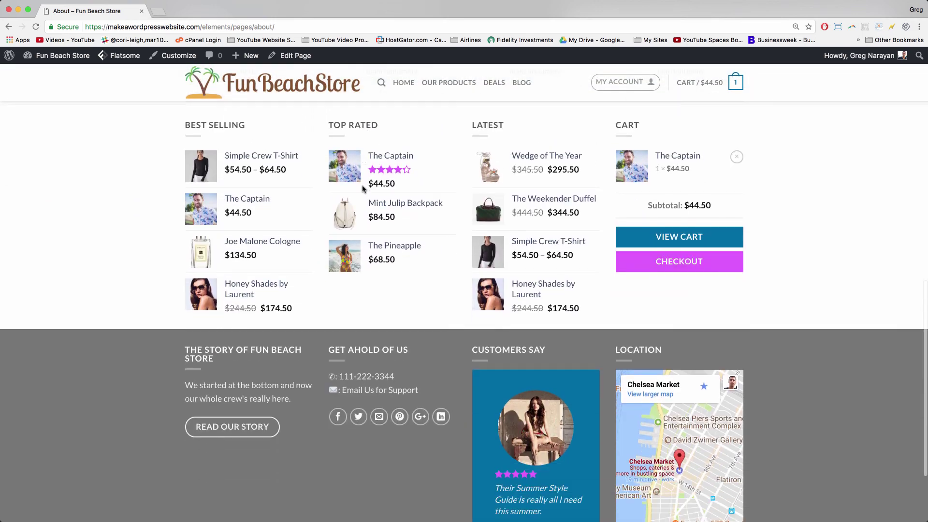
pyautogui.scroll(15, 363, 188)
pyautogui.click(313, 111)
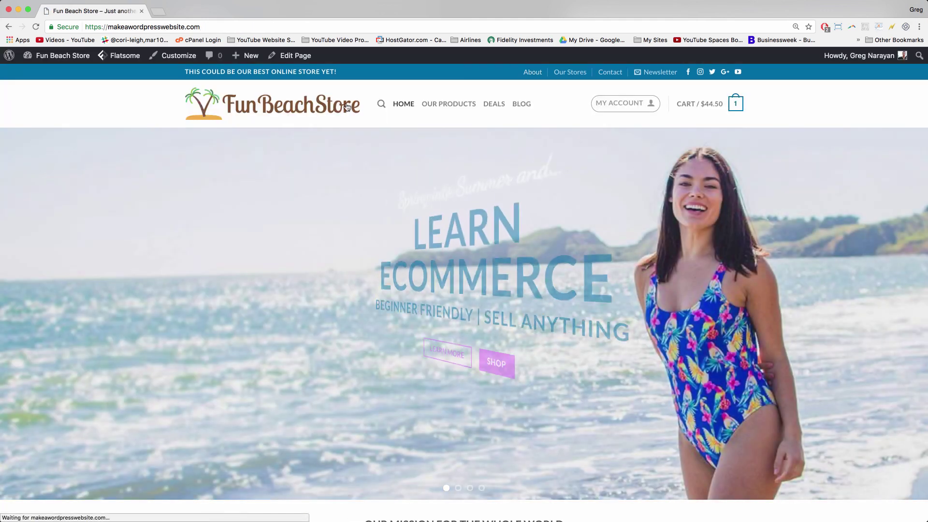
pyautogui.scroll(-5, 291, 113)
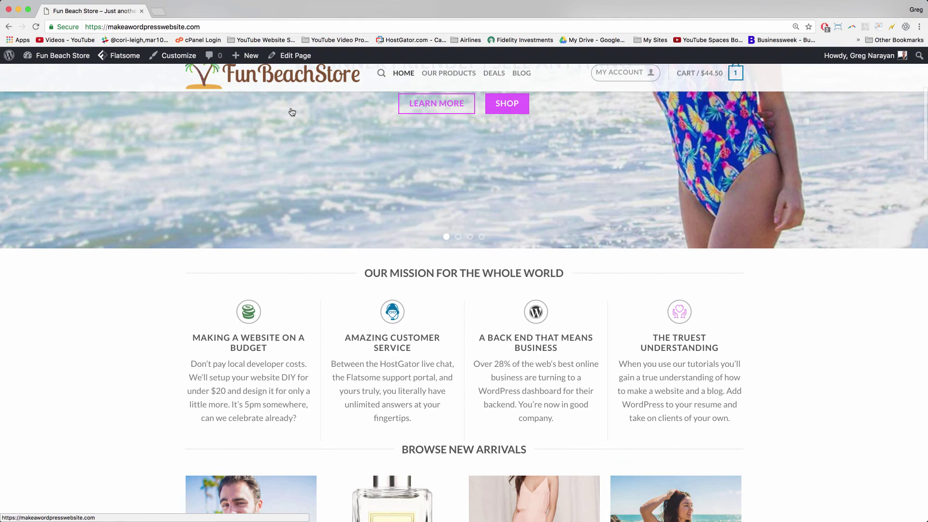
pyautogui.scroll(-10, 292, 112)
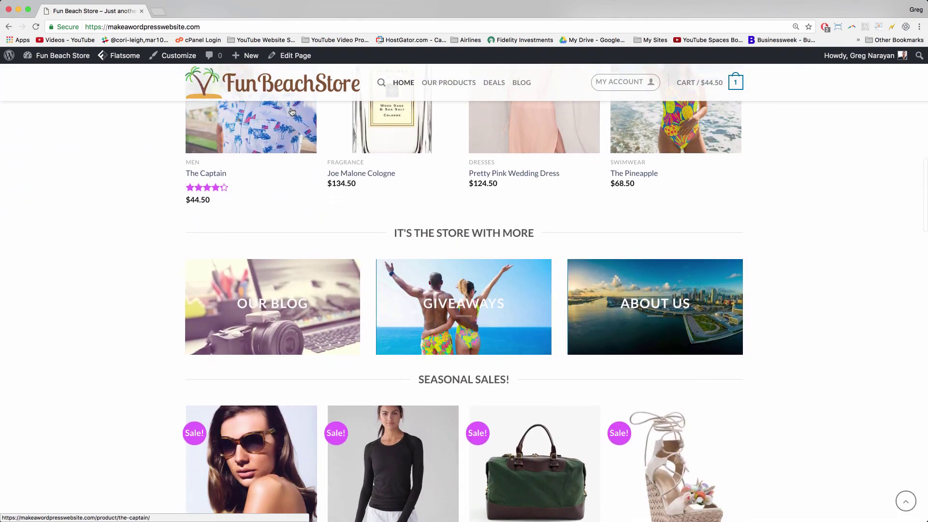
pyautogui.scroll(-15, 292, 112)
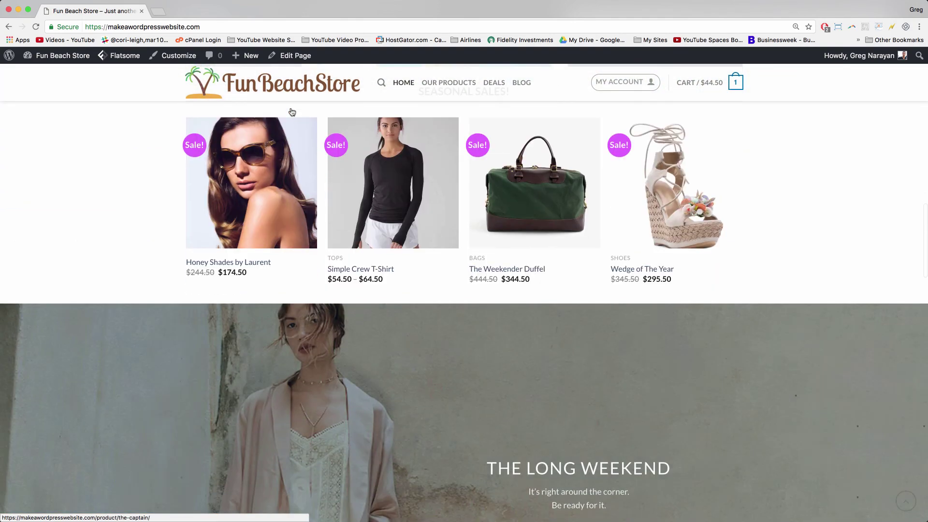
pyautogui.scroll(-12, 292, 112)
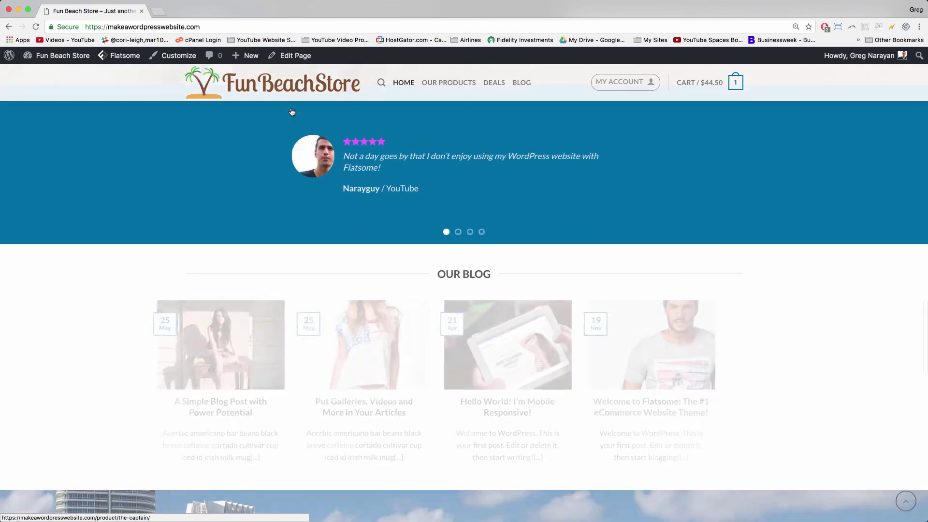
pyautogui.scroll(-10, 291, 108)
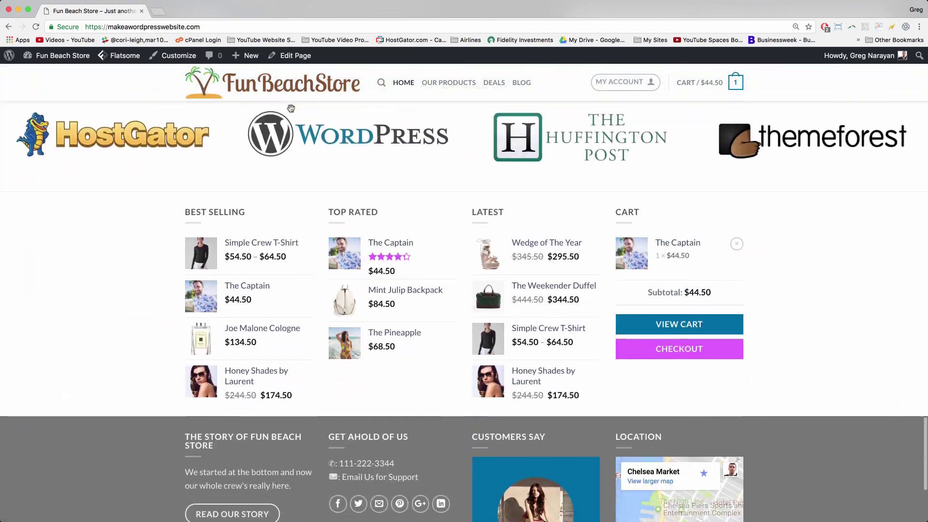
pyautogui.scroll(3, 292, 112)
pyautogui.scroll(20, 292, 112)
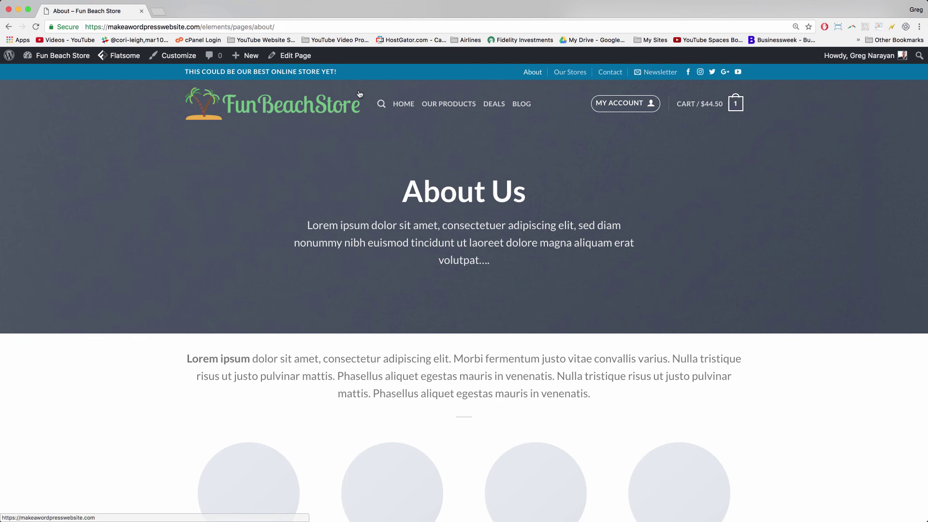
pyautogui.moveTo(305, 55)
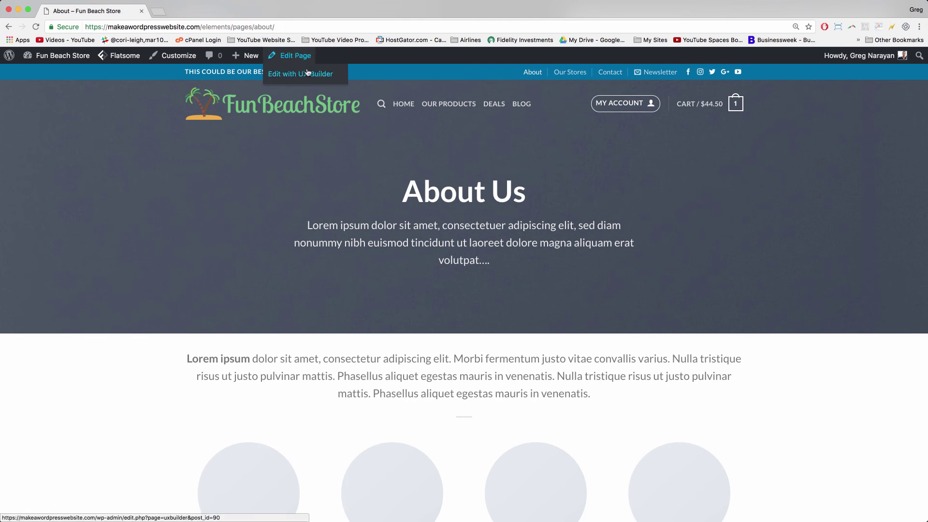
pyautogui.click(296, 76)
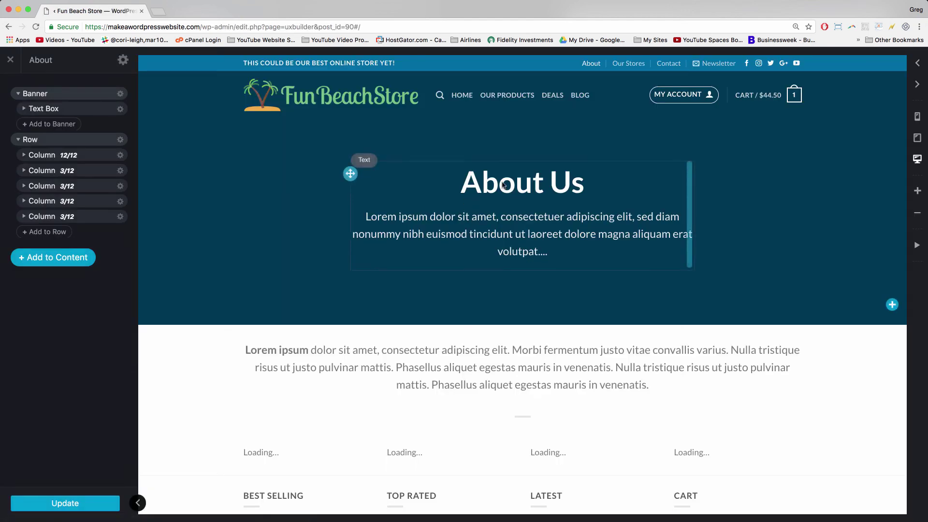
# Step: Make the banner heading 'About Our Family' with 'Can you believe it's been 3 years...' below
pyautogui.click(501, 185)
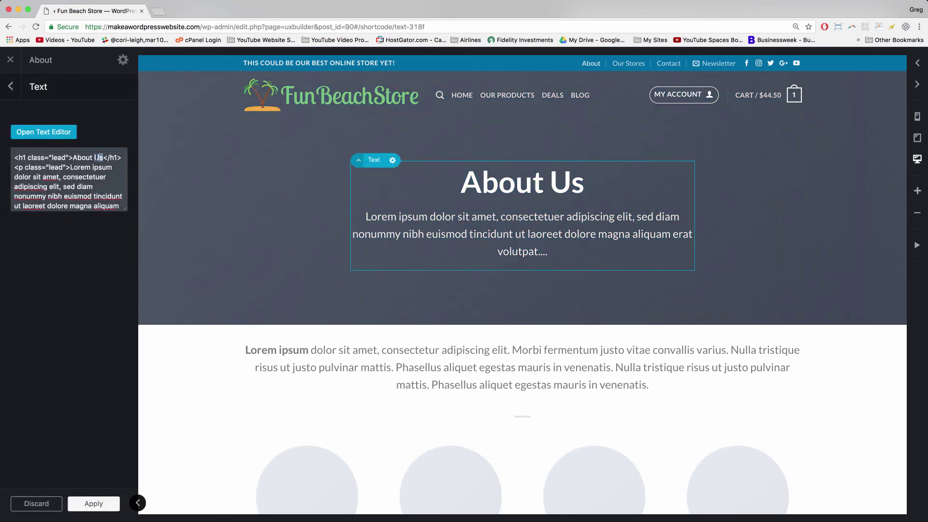
pyautogui.write('Our Family')
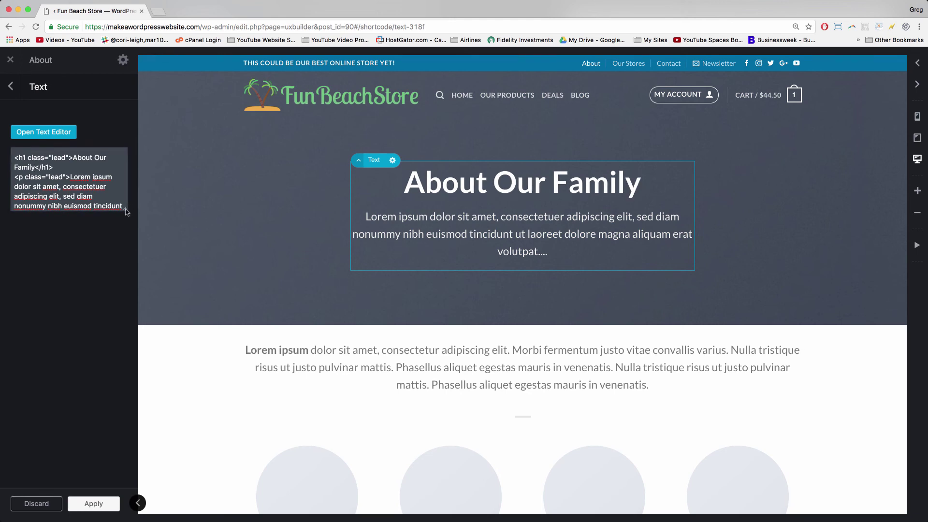
pyautogui.moveTo(125, 212); pyautogui.dragTo(120, 323)
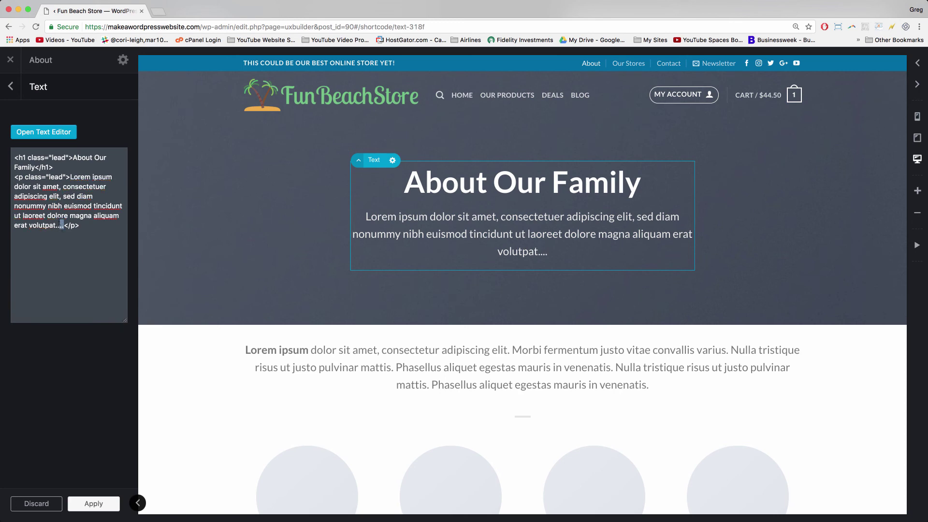
pyautogui.moveTo(62, 225); pyautogui.dragTo(71, 178)
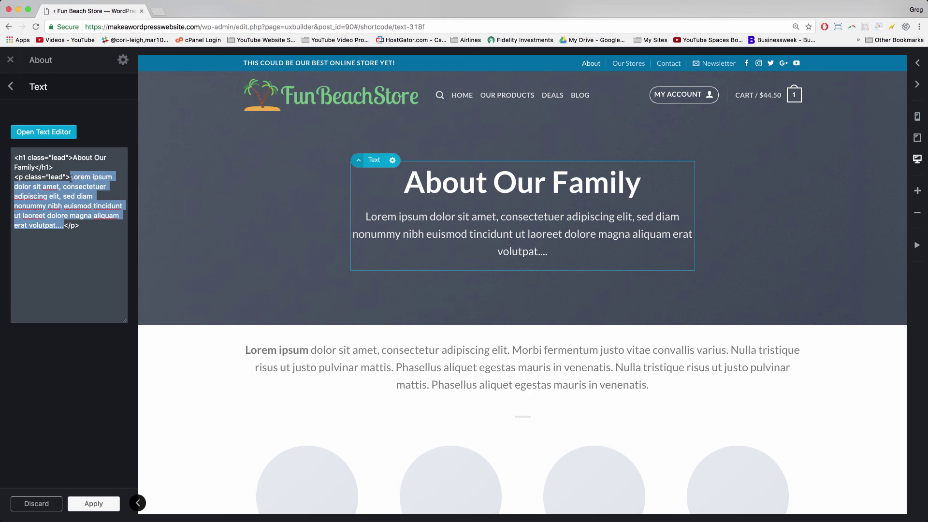
pyautogui.write('Can you b')
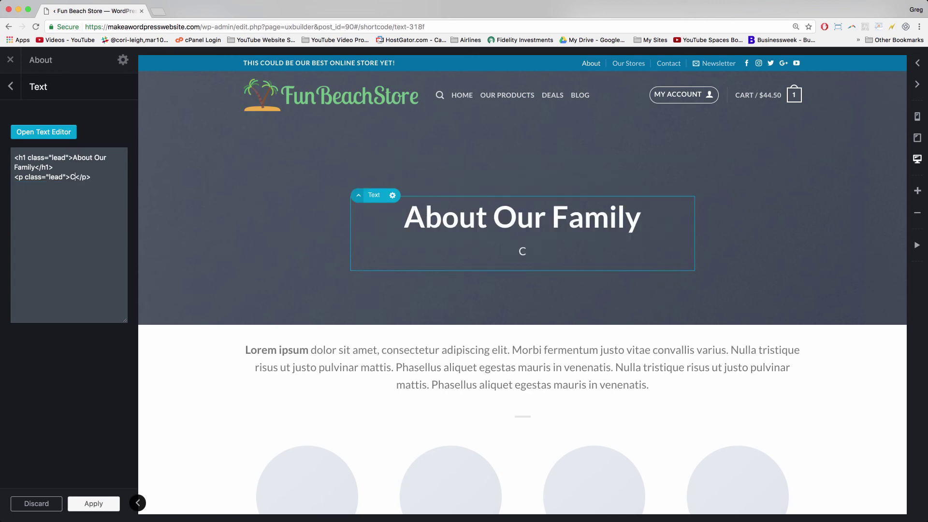
pyautogui.write("elieve it's bee")
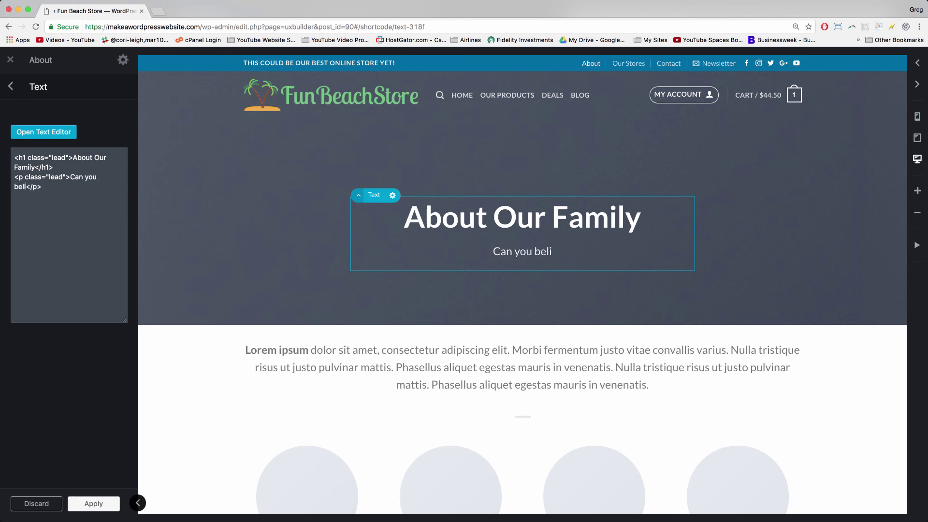
pyautogui.write('n ')
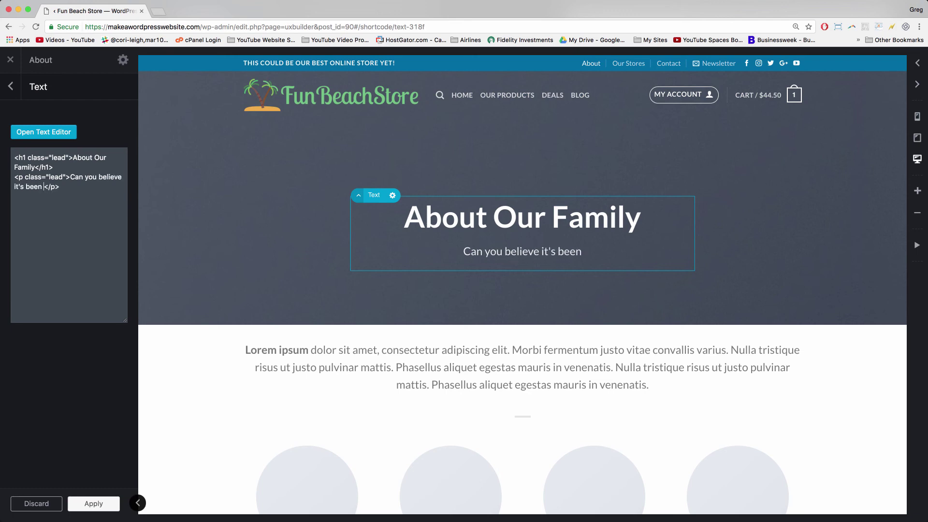
pyautogui.write('3 yeras')
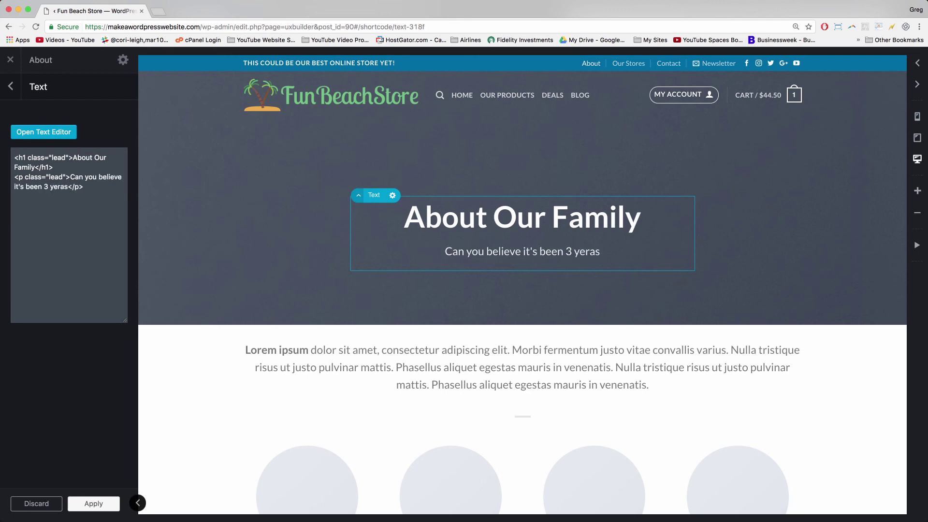
pyautogui.press('BackSpace')
pyautogui.press('BackSpace')
pyautogui.press('BackSpace')
pyautogui.write('ars of ')
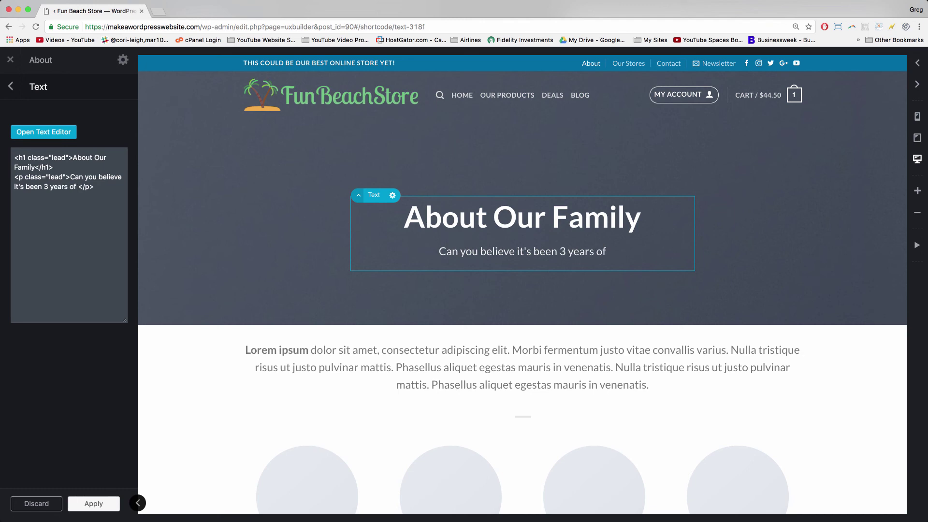
pyautogui.write('making eComme')
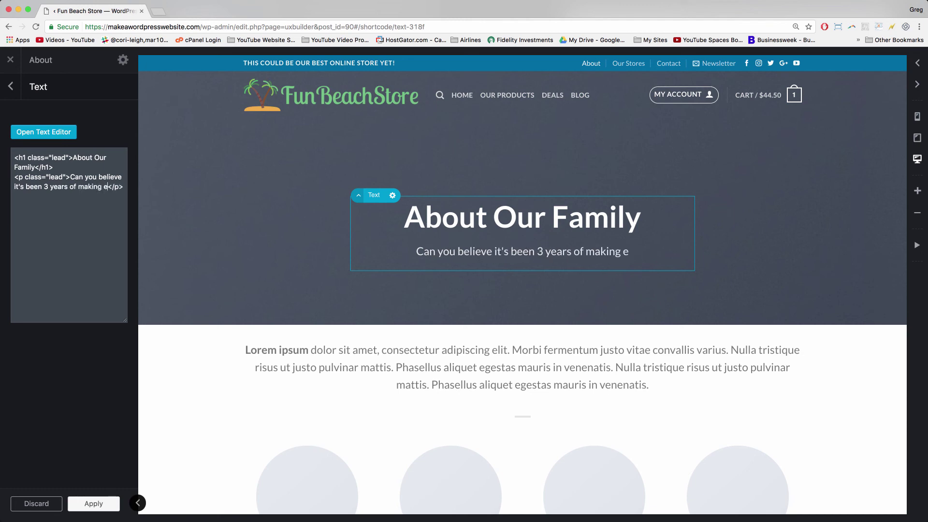
pyautogui.write('rce websites ')
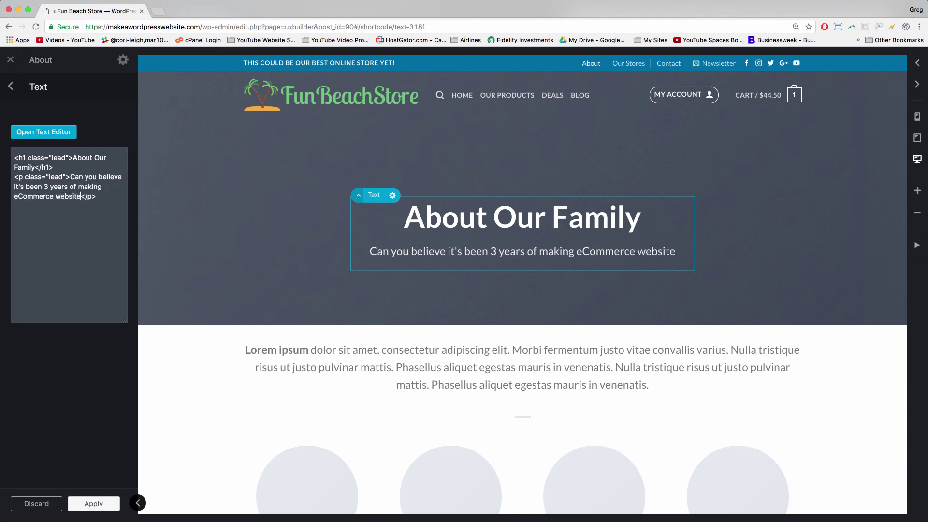
pyautogui.write('together?  We')
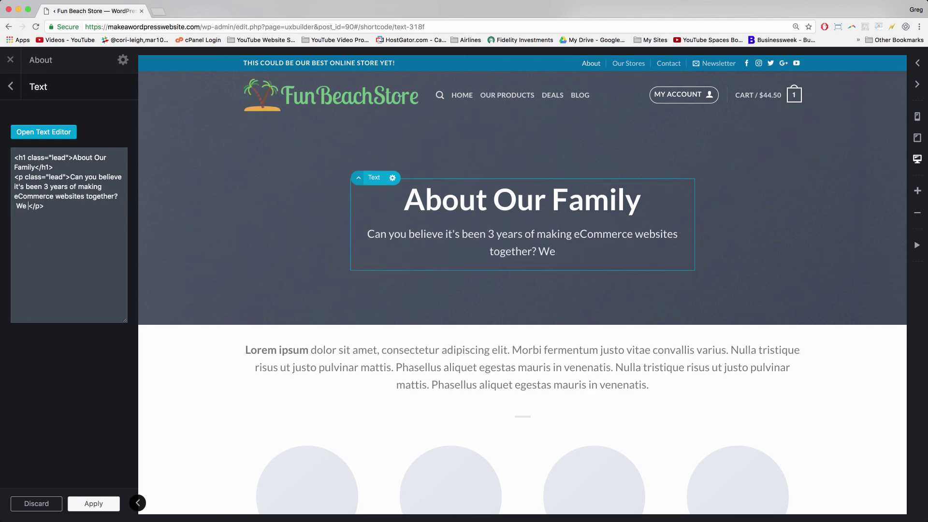
pyautogui.write(" sure can't! Th")
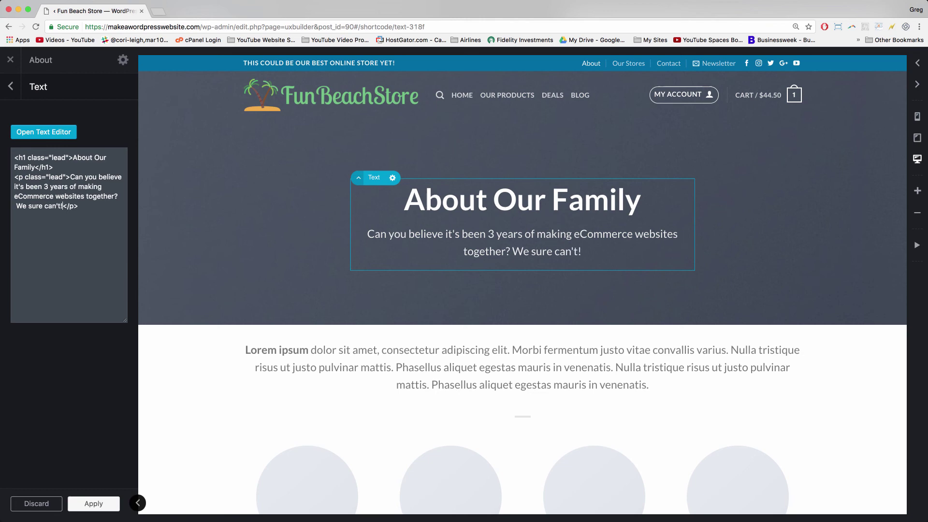
pyautogui.write('anks for ')
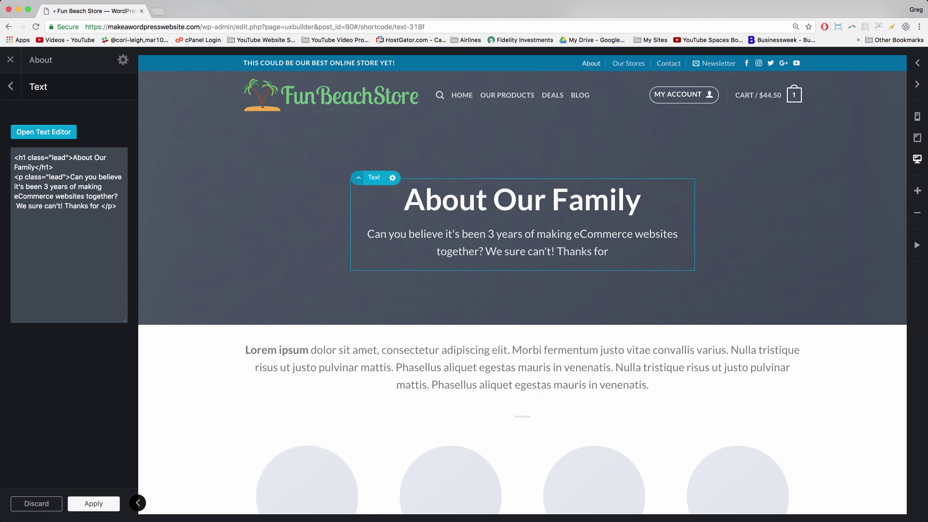
pyautogui.write('spending')
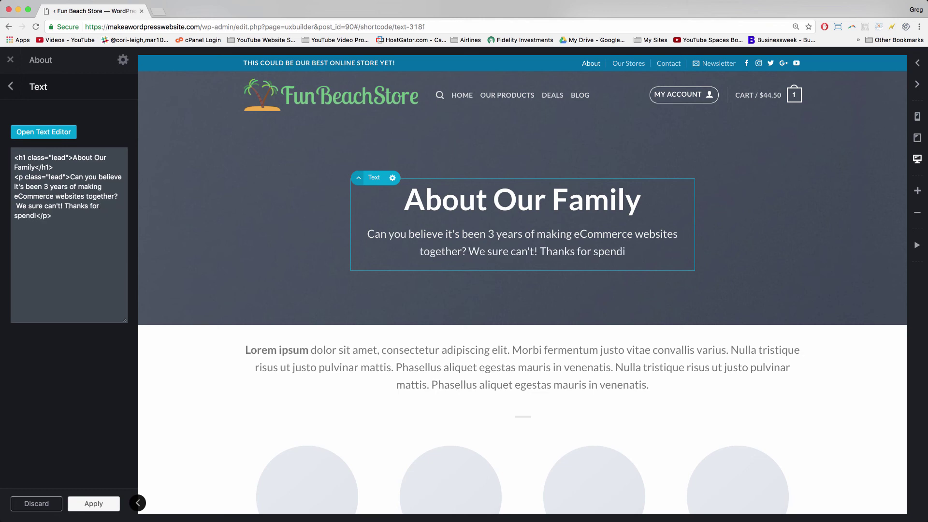
pyautogui.write(' this time to')
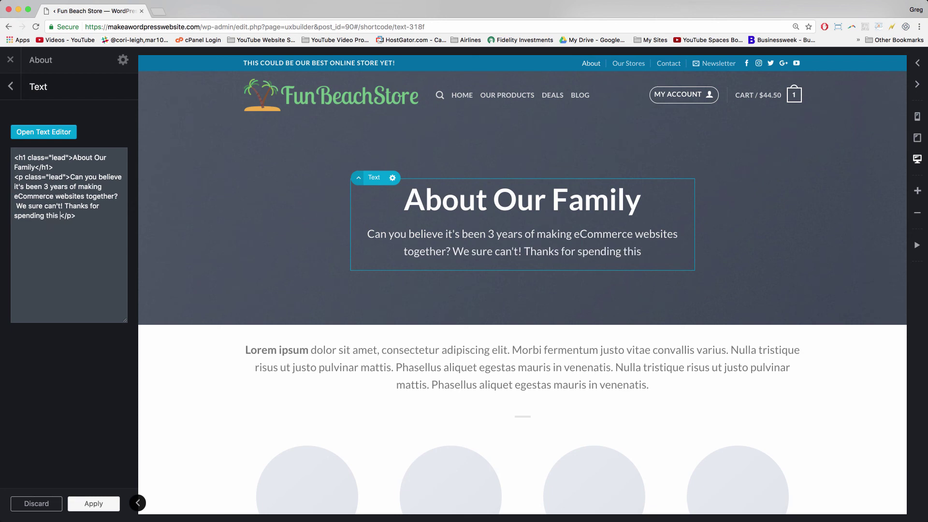
pyautogui.write('gether.')
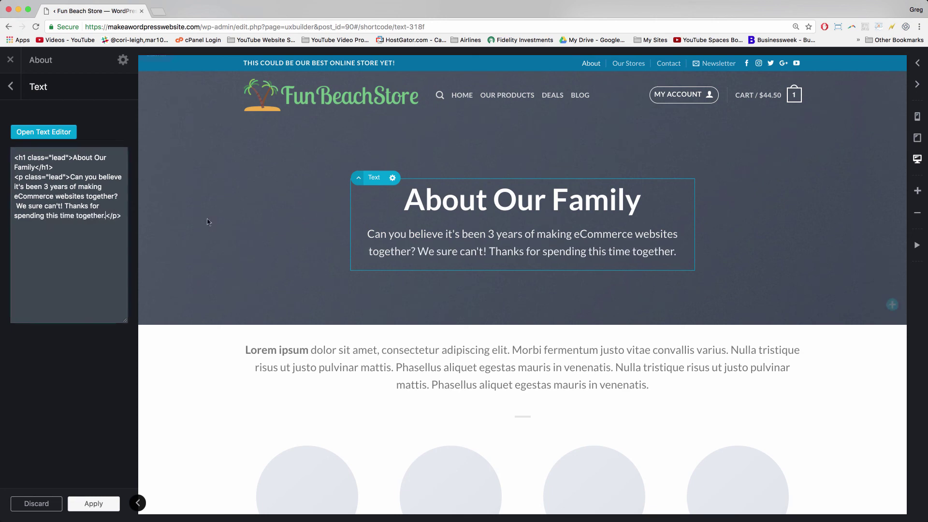
# Step: Change the intro to 'These are the faces behind the websites...We're excited to get to know you!'
pyautogui.click(399, 354)
pyautogui.scroll(-2, 399, 354)
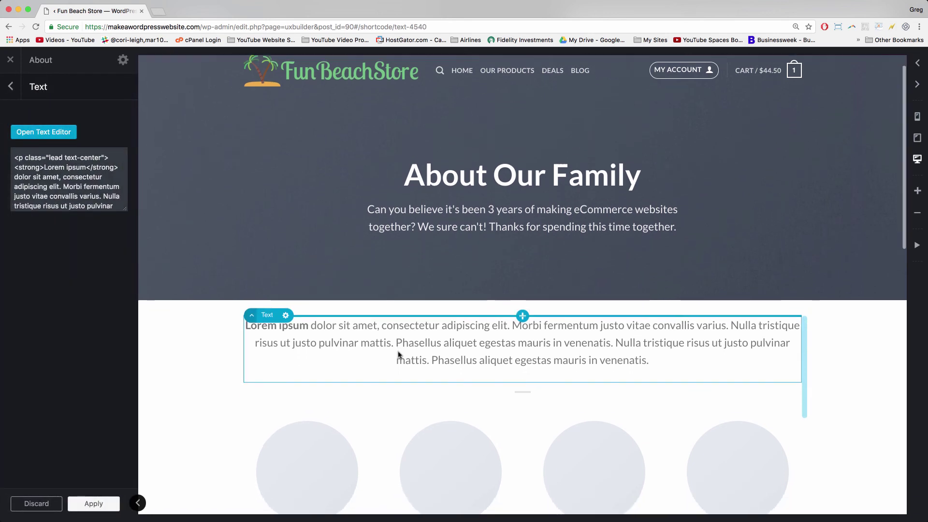
pyautogui.scroll(-1, 400, 354)
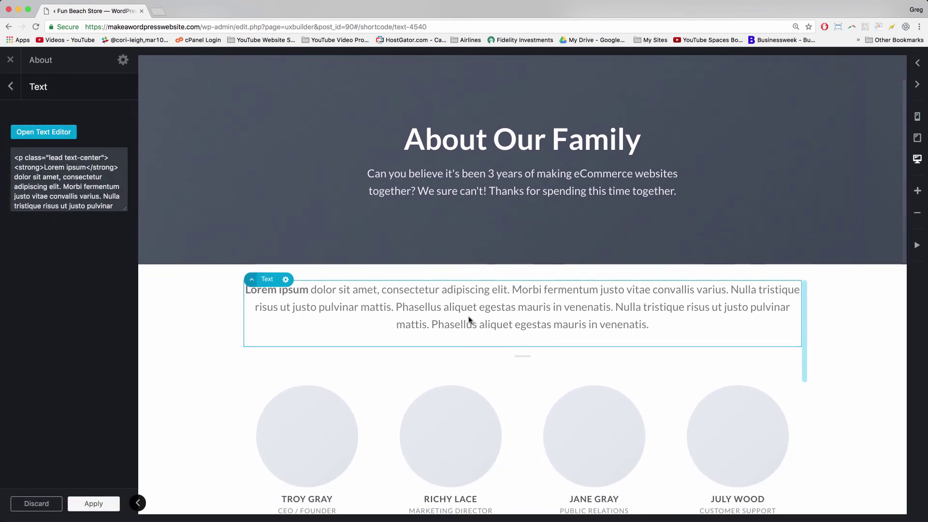
pyautogui.scroll(-3, 472, 321)
pyautogui.scroll(-2, 469, 320)
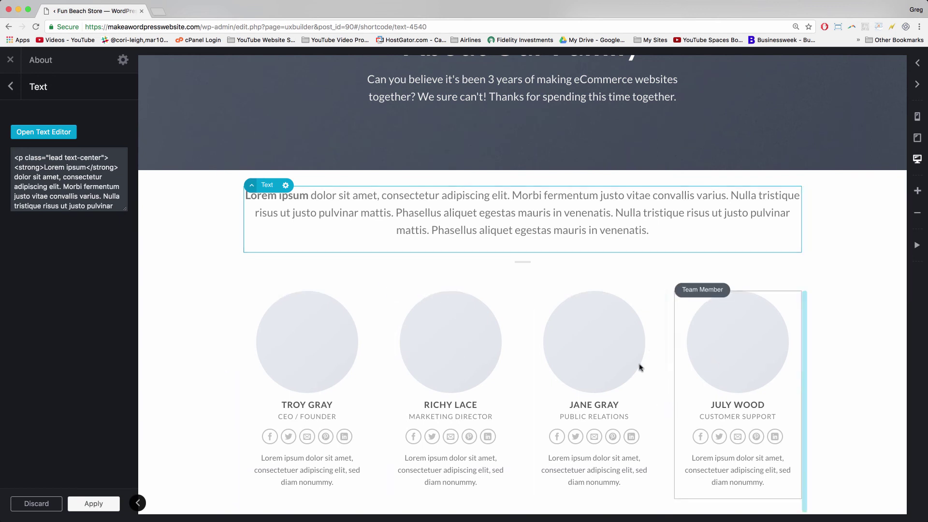
pyautogui.scroll(-1, 364, 244)
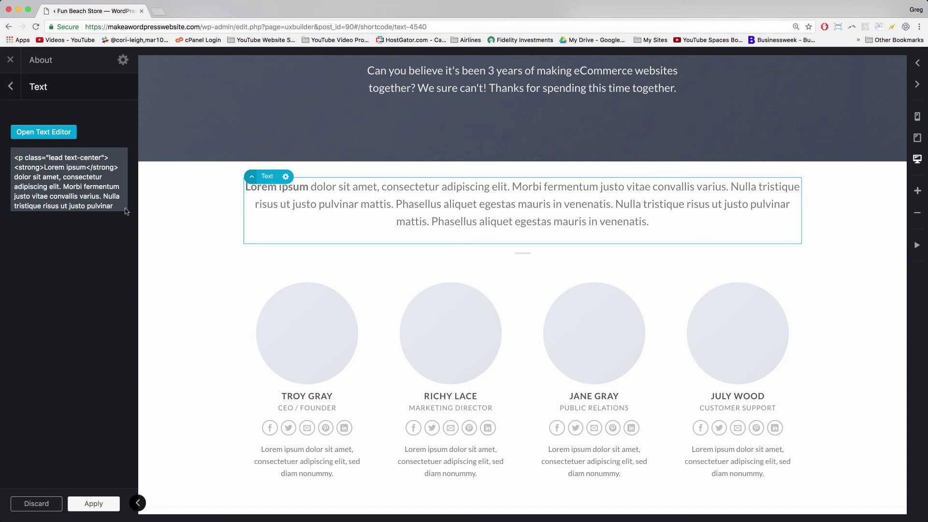
pyautogui.moveTo(126, 212); pyautogui.dragTo(129, 343)
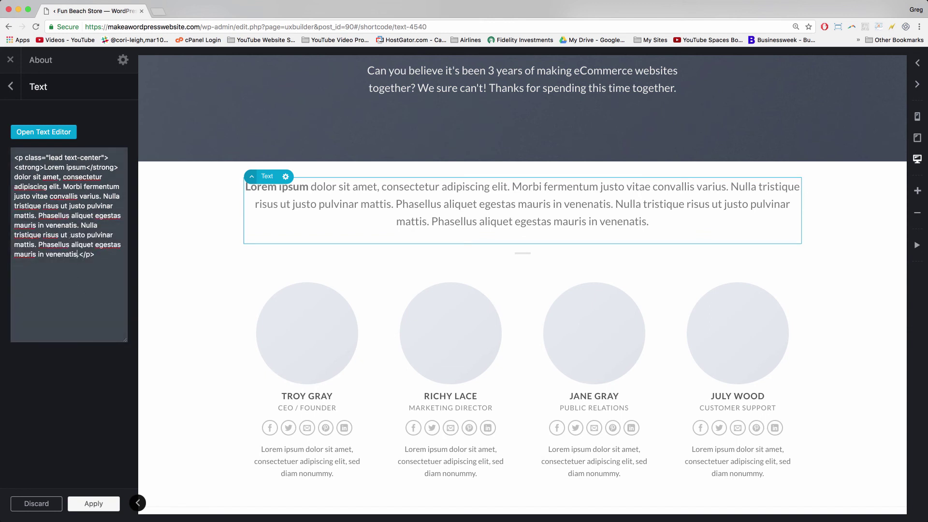
pyautogui.moveTo(77, 254); pyautogui.dragTo(51, 167)
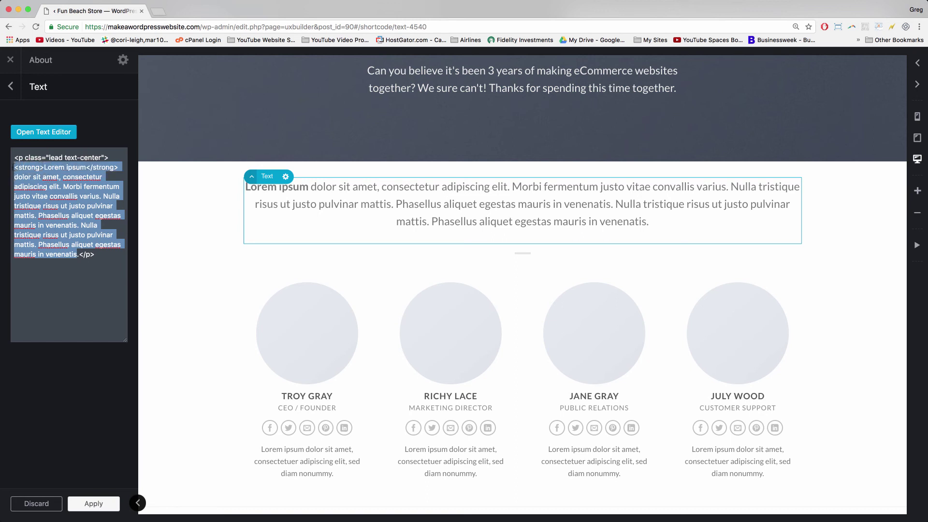
pyautogui.press('BackSpace')
pyautogui.write('Th')
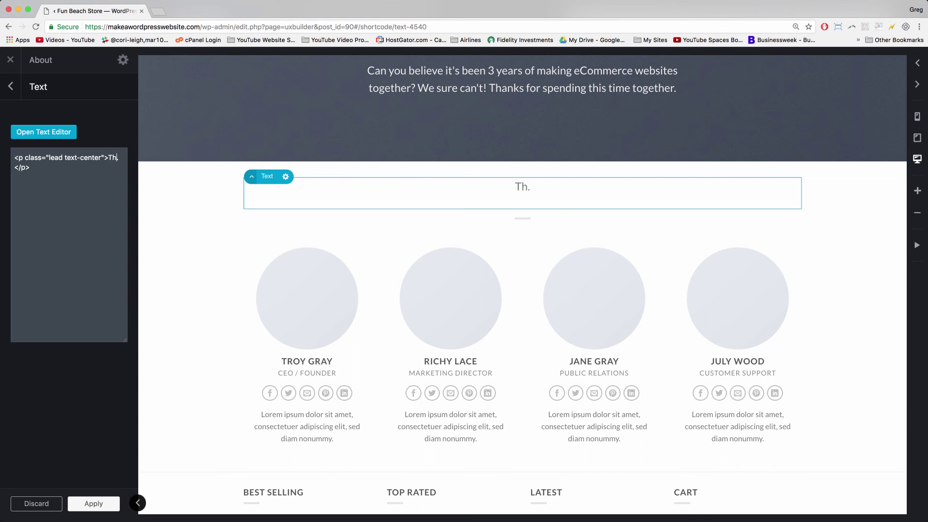
pyautogui.write('ese are the faces ')
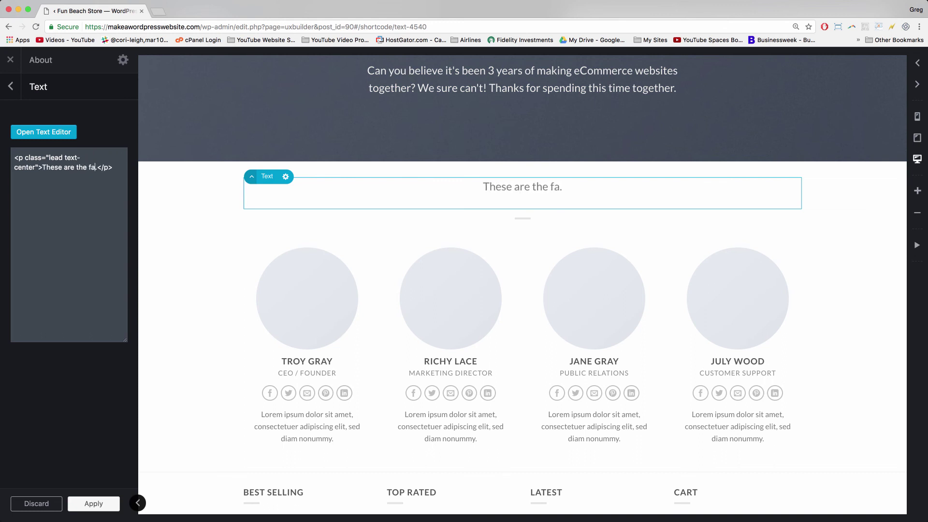
pyautogui.write('behind the')
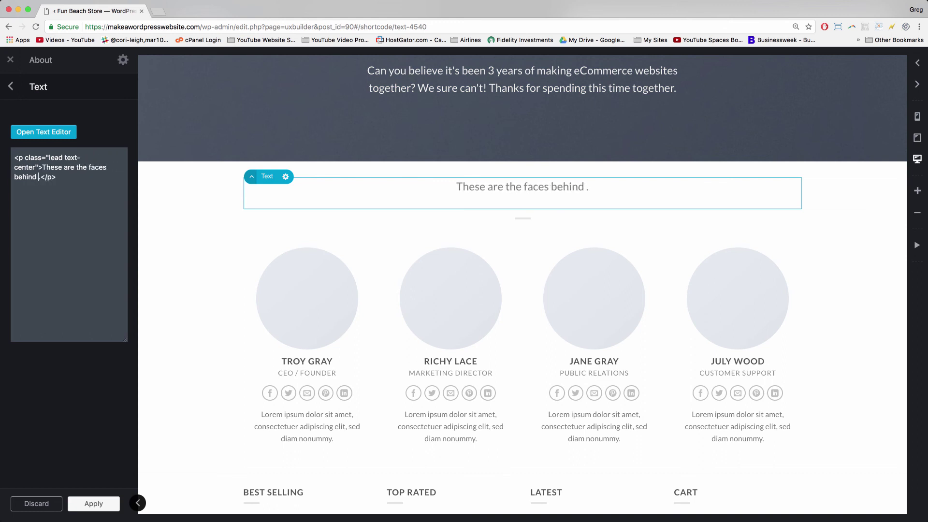
pyautogui.write(' website')
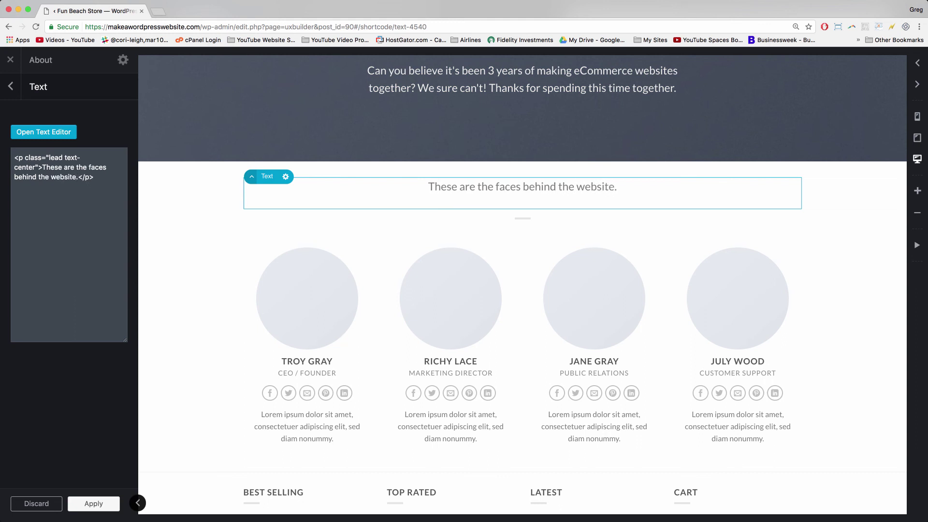
pyautogui.write('s and the YouTu')
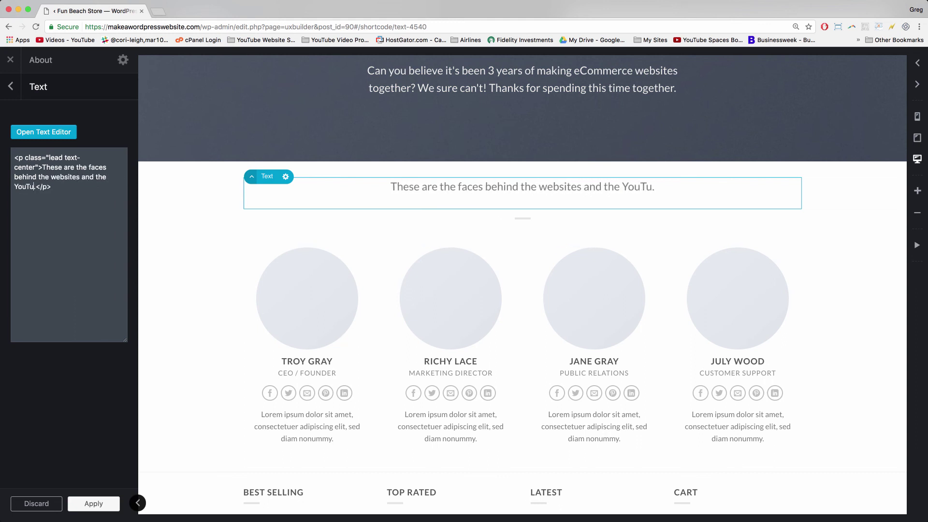
pyautogui.write('be channel. ')
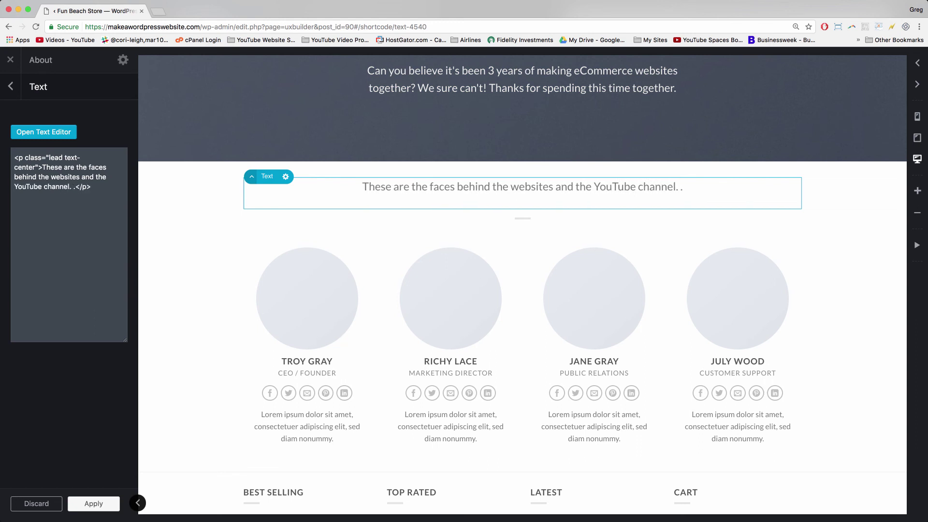
pyautogui.write("We're excite")
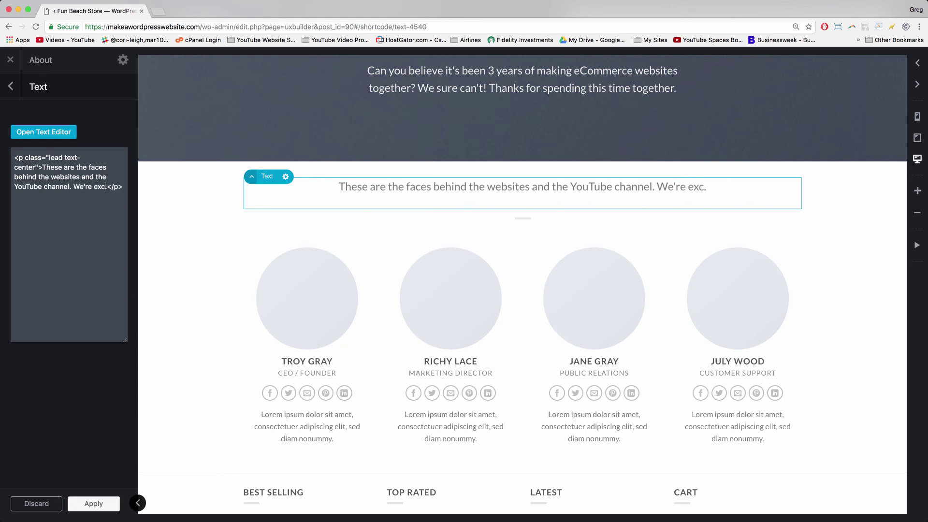
pyautogui.write('d to get yo')
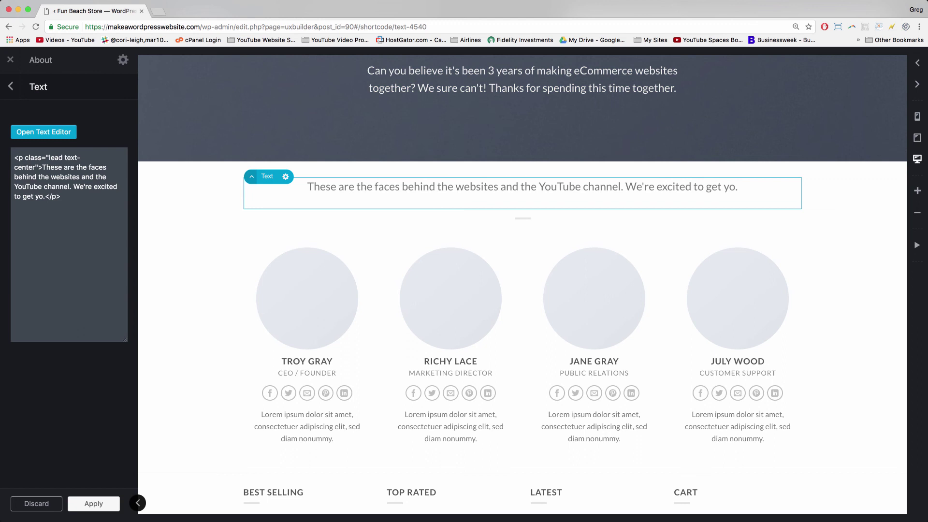
pyautogui.press('BackSpace')
pyautogui.press('BackSpace')
pyautogui.write('to know you')
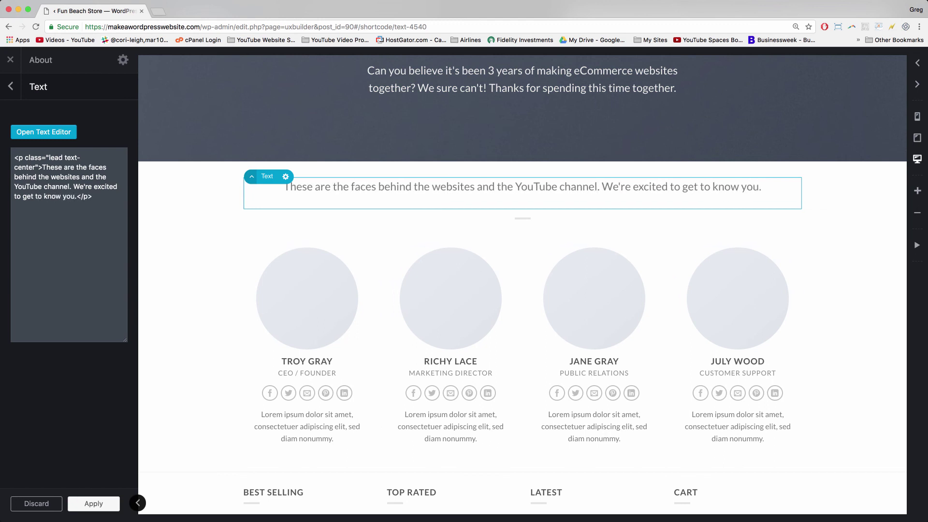
pyautogui.press('BackSpace')
pyautogui.write('!')
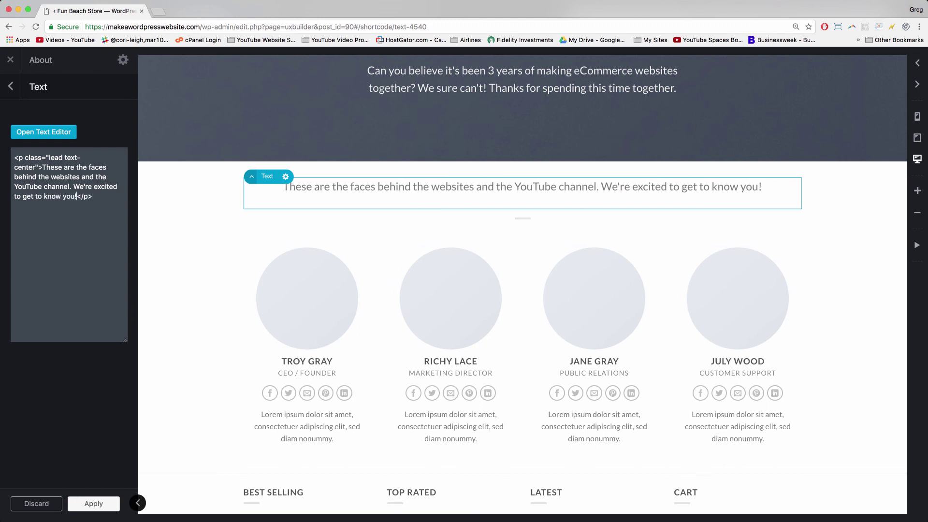
pyautogui.scroll(-2, 287, 270)
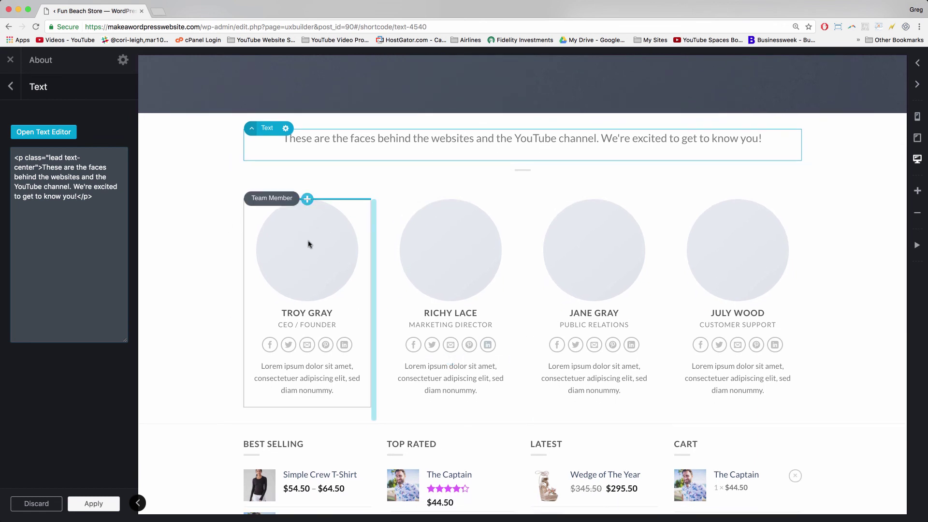
# Step: Open the Options panel of the first team member, the CEO / Founder card
pyautogui.click(310, 256)
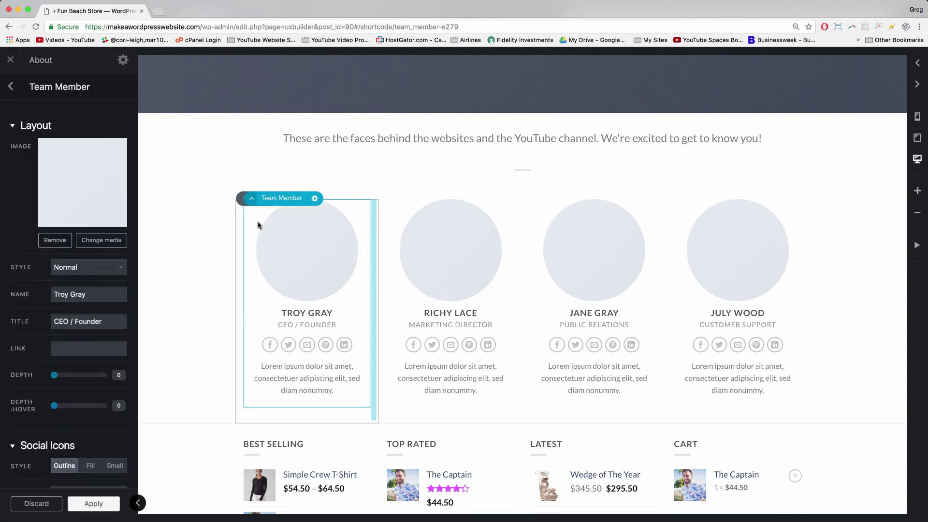
pyautogui.click(11, 87)
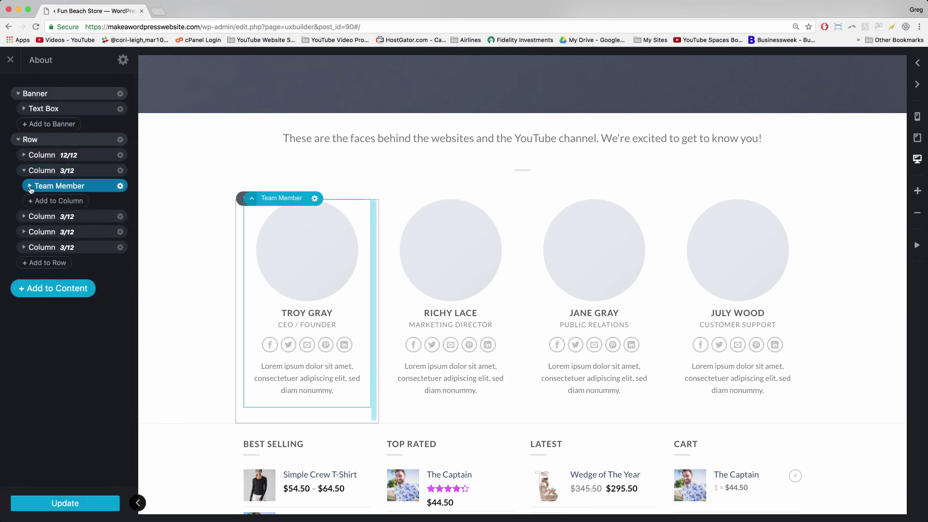
pyautogui.click(24, 218)
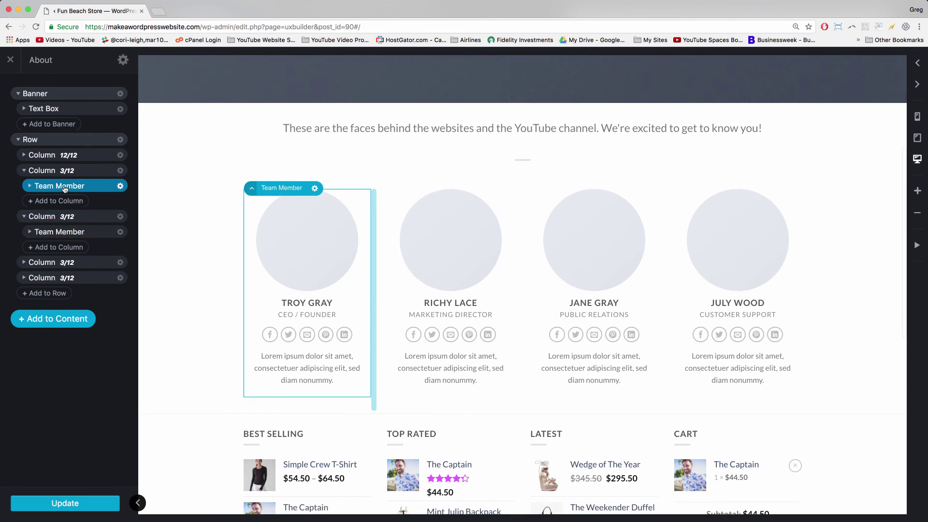
pyautogui.click(120, 186)
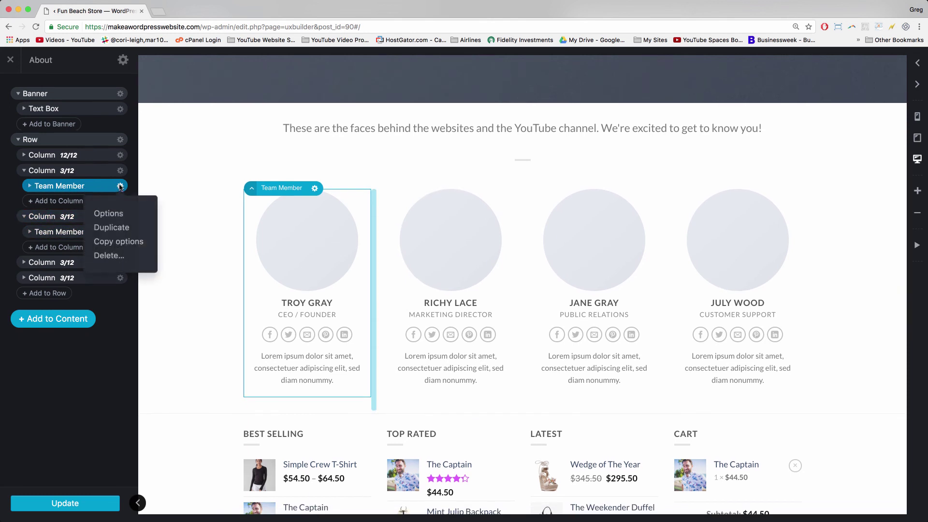
pyautogui.click(111, 216)
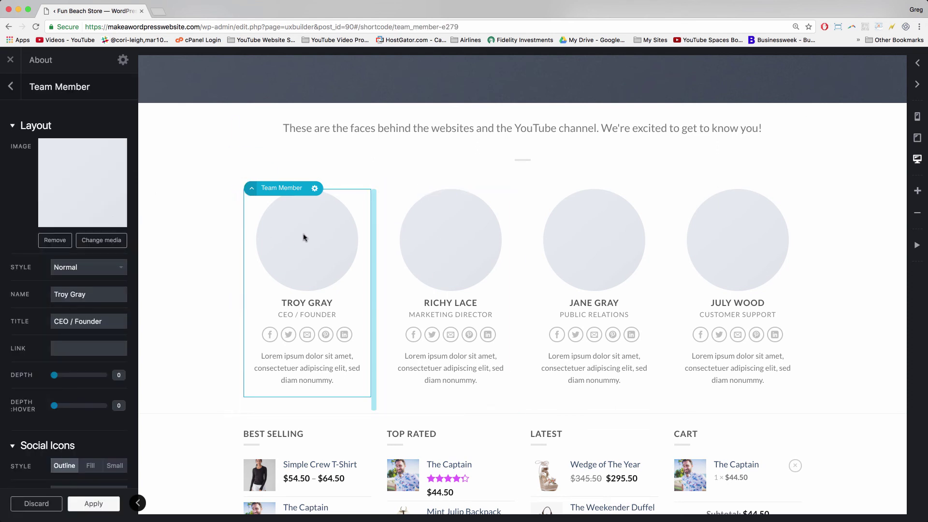
# Step: Open the Media Library to change the CEO / Founder card's photo
pyautogui.click(97, 244)
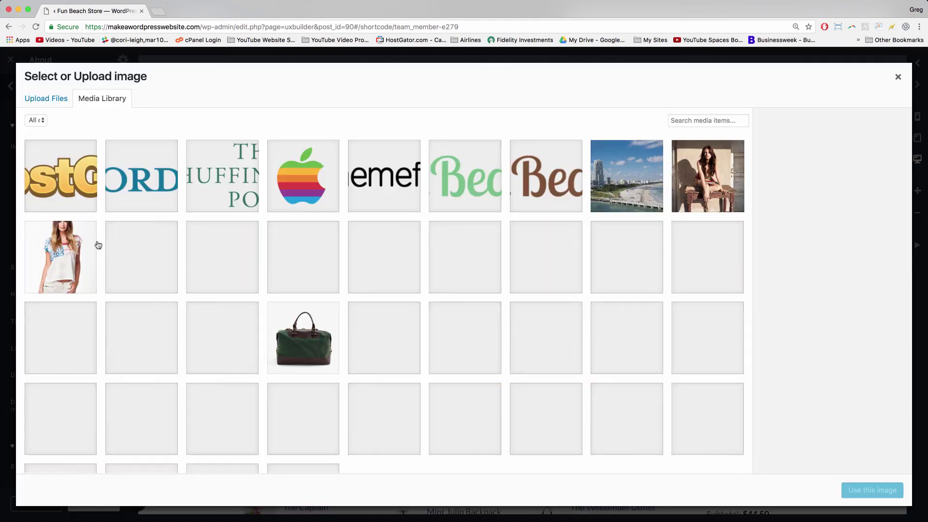
pyautogui.scroll(-5, 317, 252)
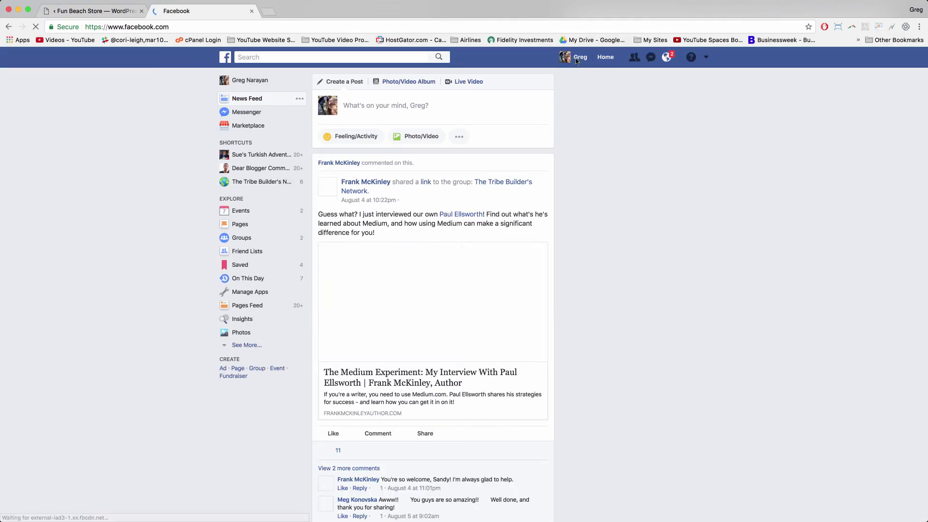
# Step: View the Facebook profile page, then close the Facebook tab
pyautogui.click(578, 57)
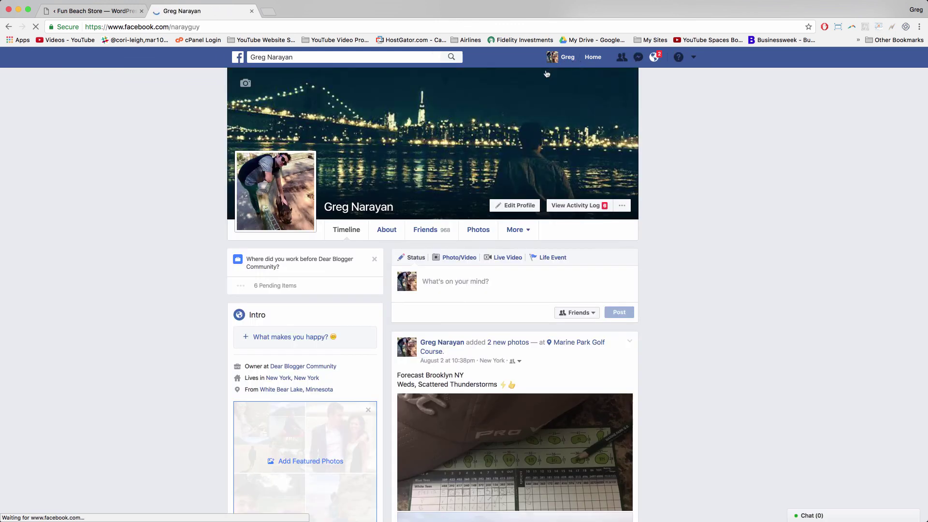
pyautogui.scroll(-4, 299, 236)
pyautogui.scroll(5, 299, 236)
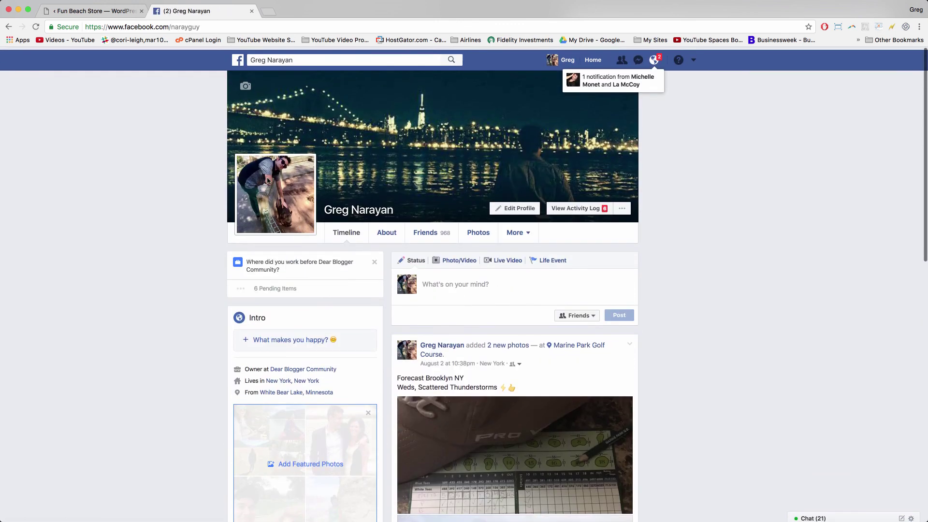
pyautogui.click(252, 11)
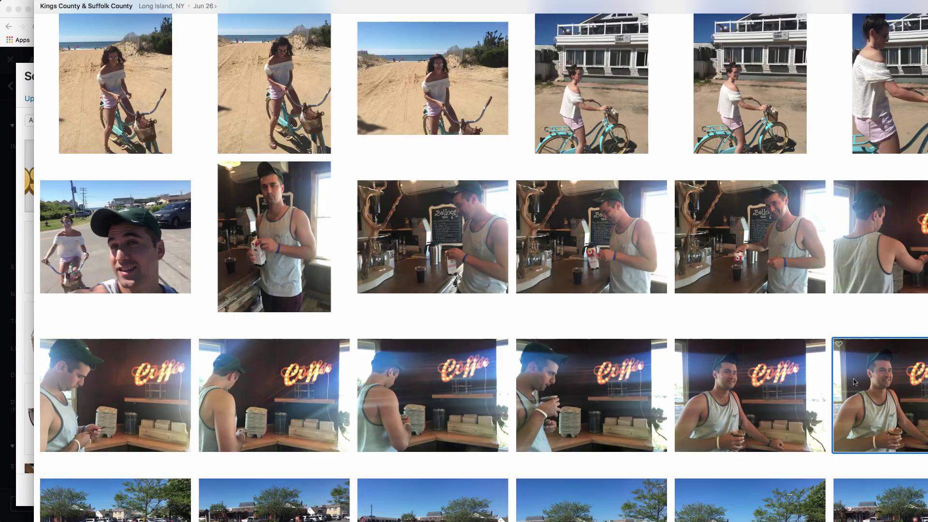
# Step: Browse the Long Island beach and coffee photos in Apple Photos, then return to WordPress
pyautogui.moveTo(864, 384); pyautogui.dragTo(733, 451)
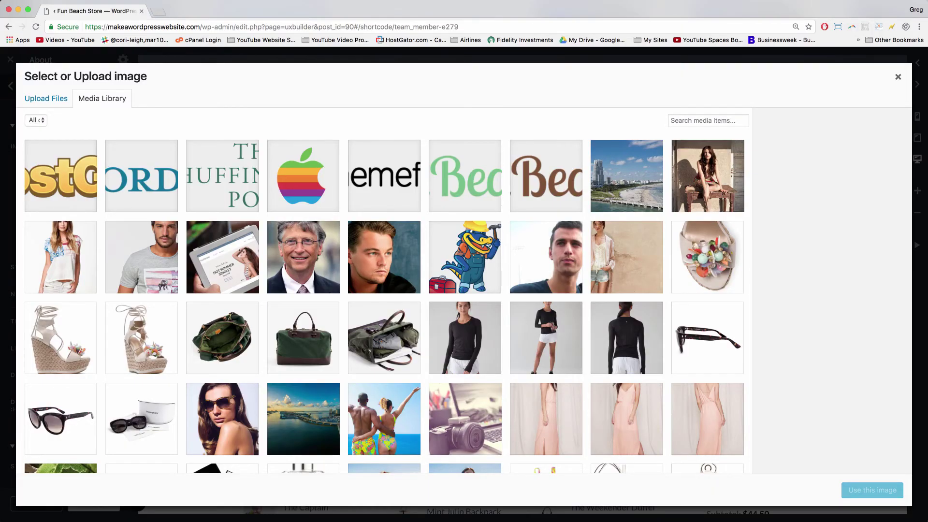
pyautogui.press('super+Tab')
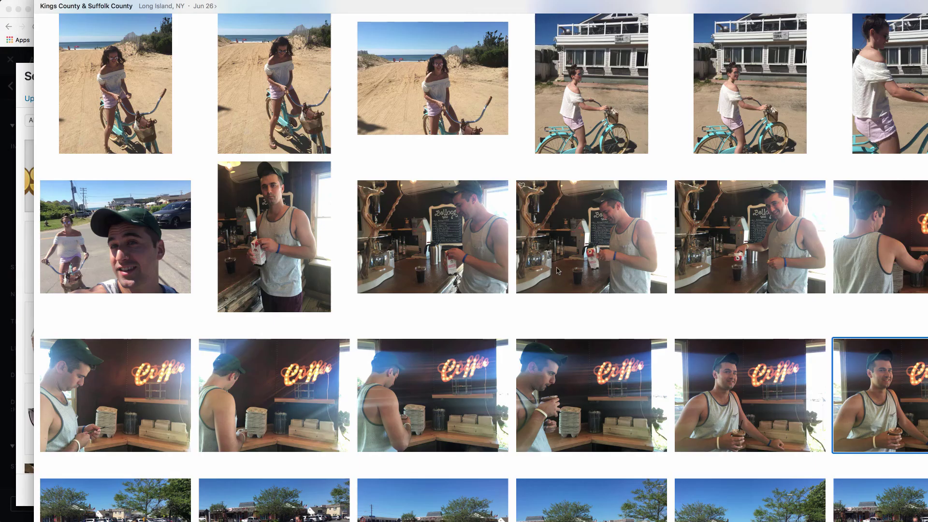
pyautogui.scroll(10, 559, 270)
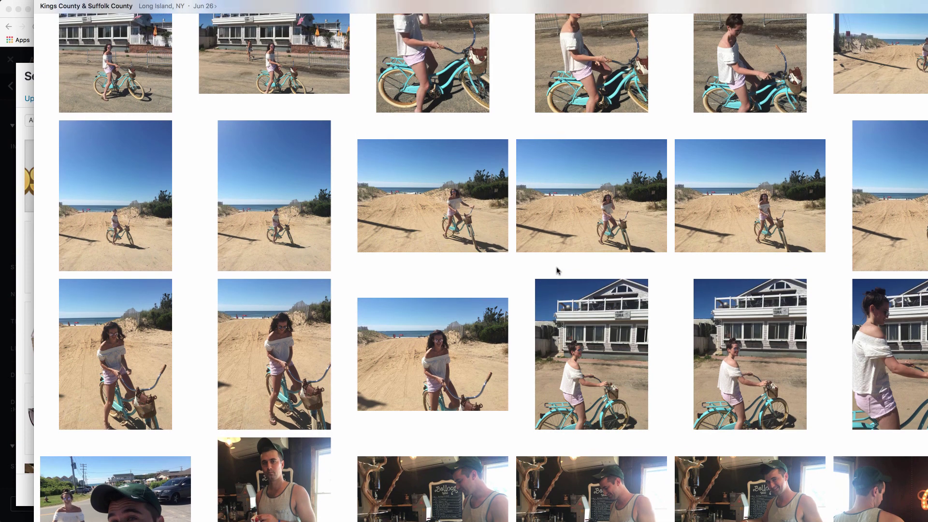
pyautogui.scroll(4, 557, 271)
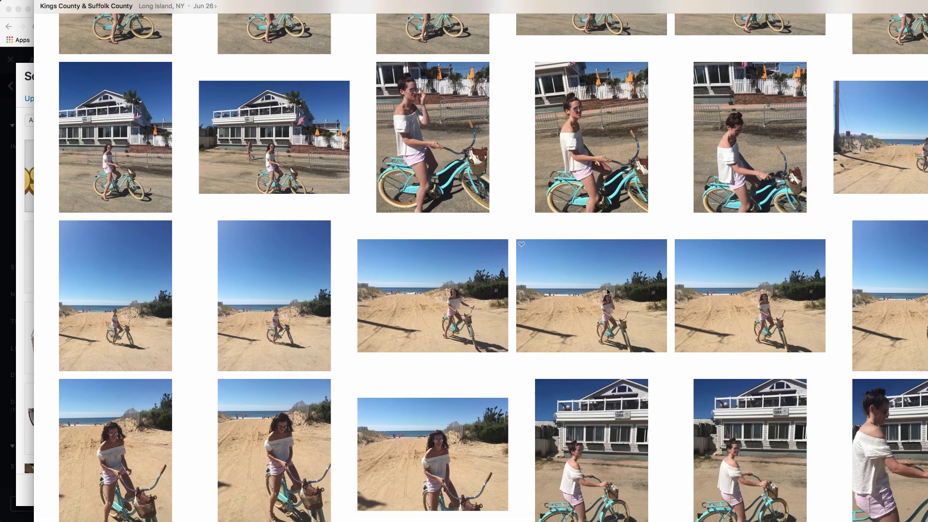
pyautogui.scroll(2, 608, 291)
pyautogui.click(432, 397)
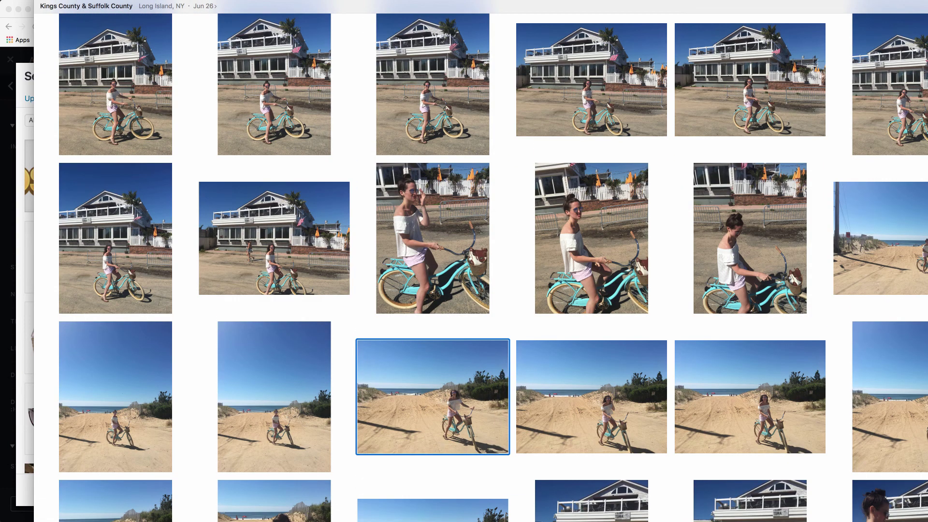
pyautogui.scroll(10, 174, 305)
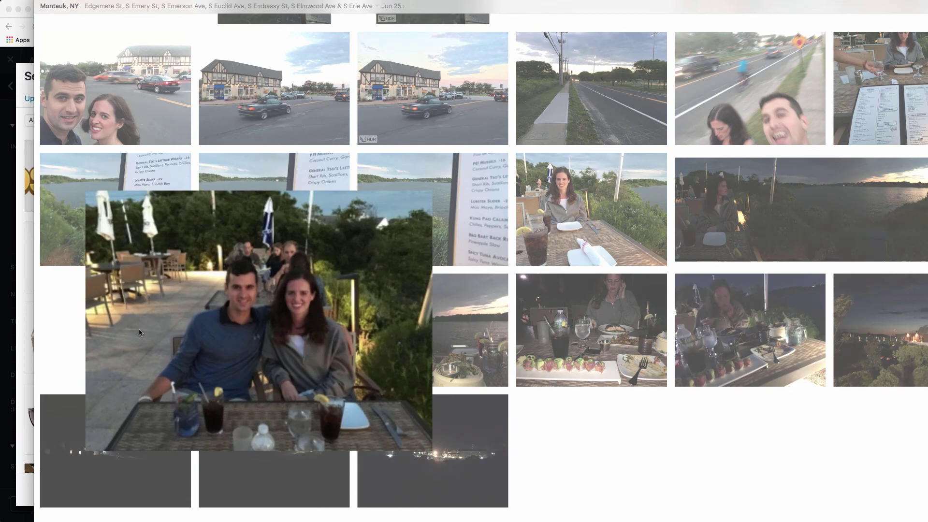
pyautogui.press('Escape')
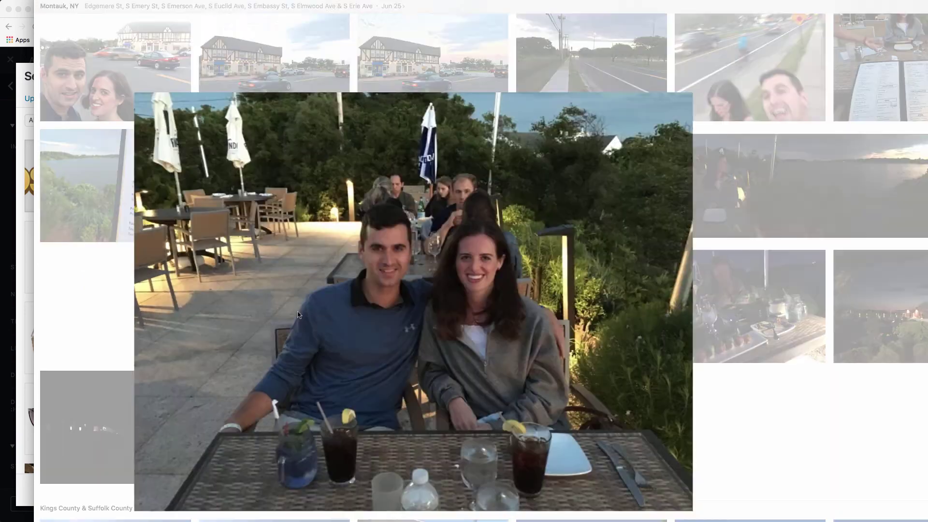
pyautogui.press('super+Tab')
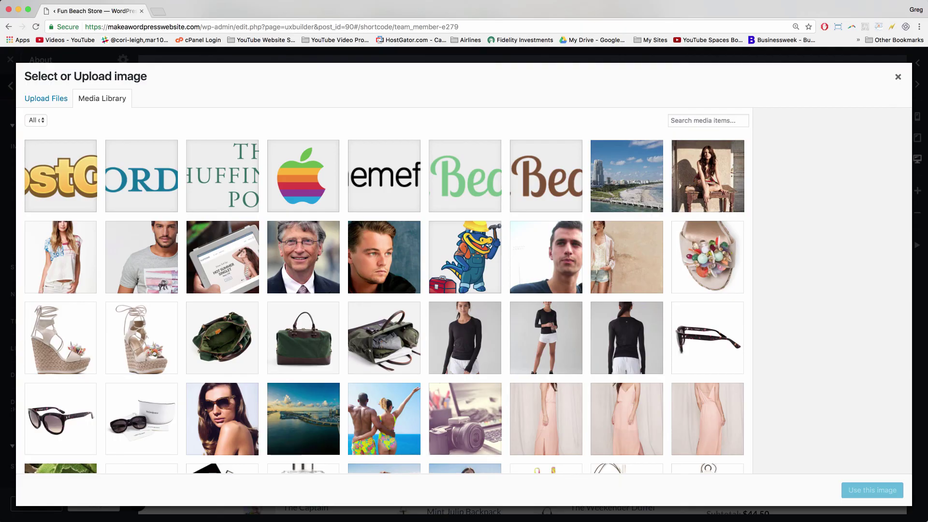
# Step: Reopen the image picker and start uploading files from the computer
pyautogui.click(898, 78)
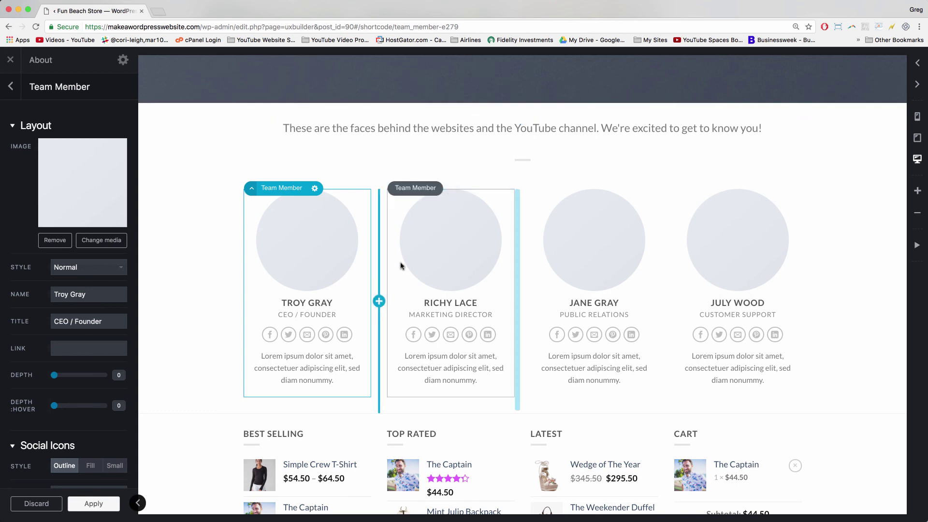
pyautogui.click(100, 240)
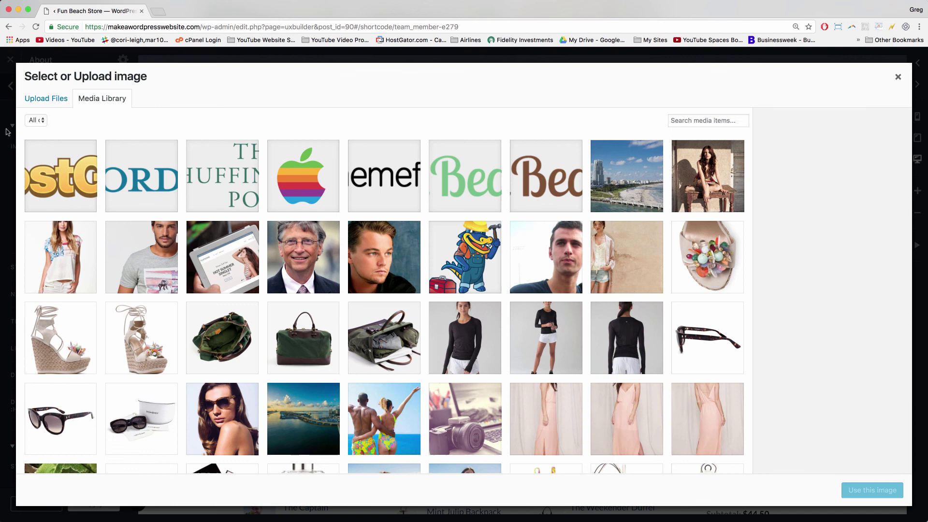
pyautogui.click(41, 97)
pyautogui.click(454, 284)
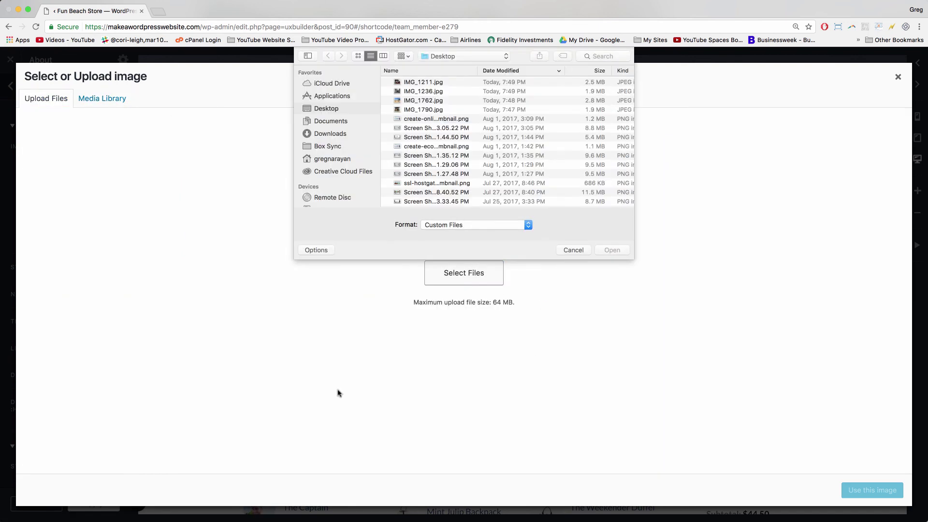
# Step: Preview and upload IMG_1211, IMG_1236, IMG_1762 and IMG_1790 from the Desktop
pyautogui.click(425, 83)
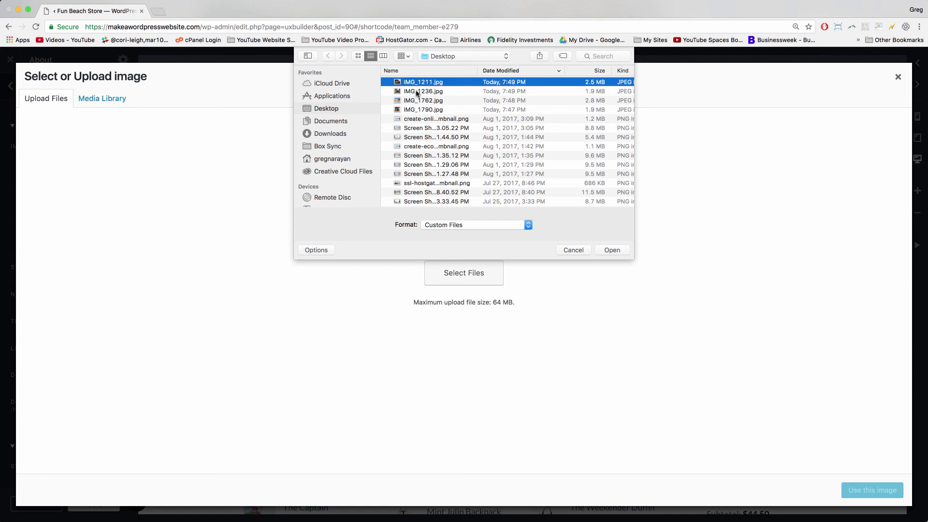
pyautogui.press('space')
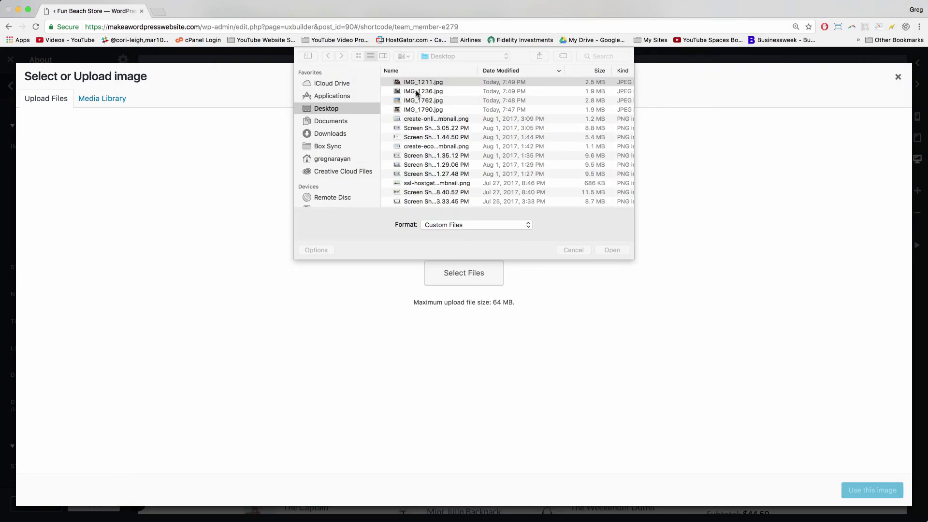
pyautogui.click(406, 100)
pyautogui.press('space')
pyautogui.press('space')
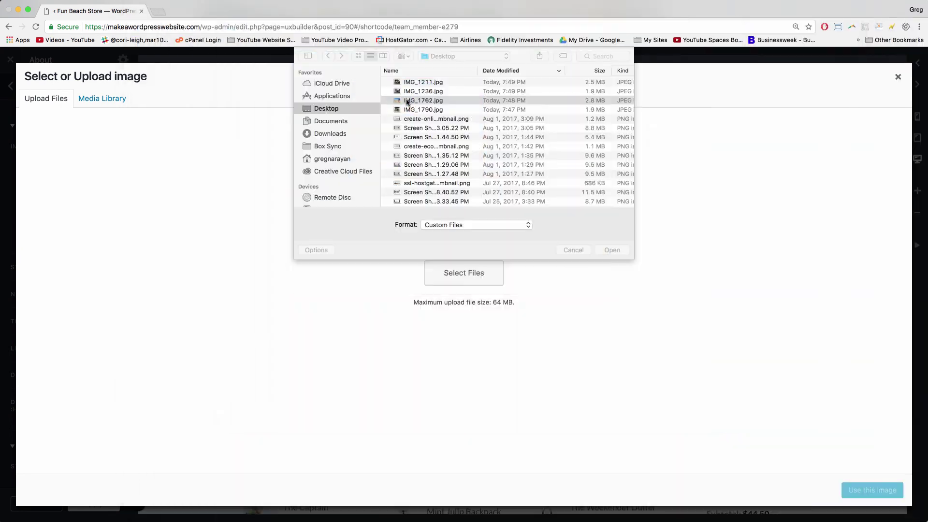
pyautogui.keyDown('super'); pyautogui.click(416, 83); pyautogui.keyUp('super')
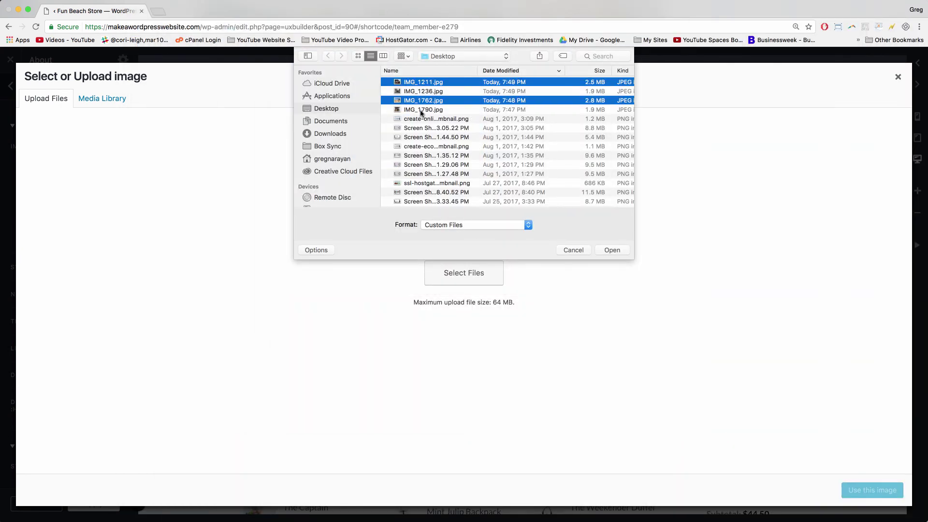
pyautogui.keyDown('super'); pyautogui.click(422, 111); pyautogui.keyUp('super')
pyautogui.keyDown('super'); pyautogui.click(415, 92); pyautogui.keyUp('super')
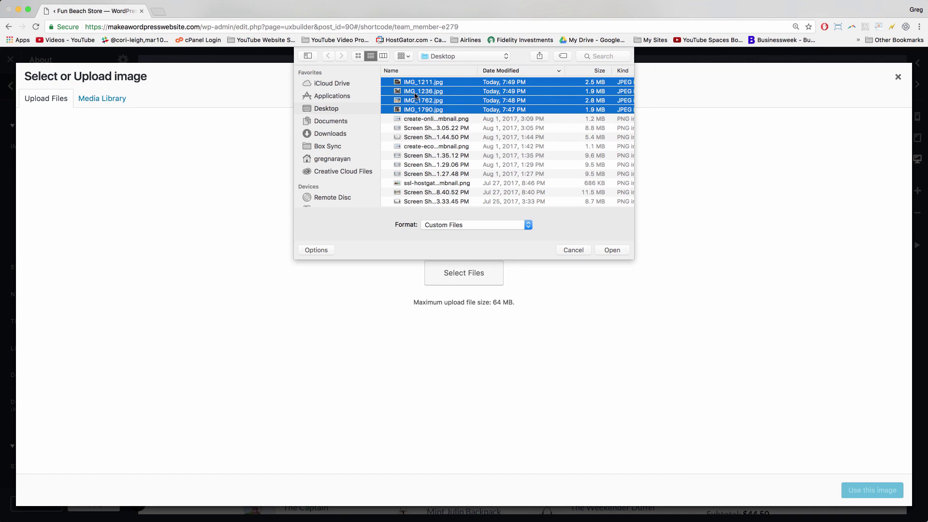
pyautogui.click(612, 250)
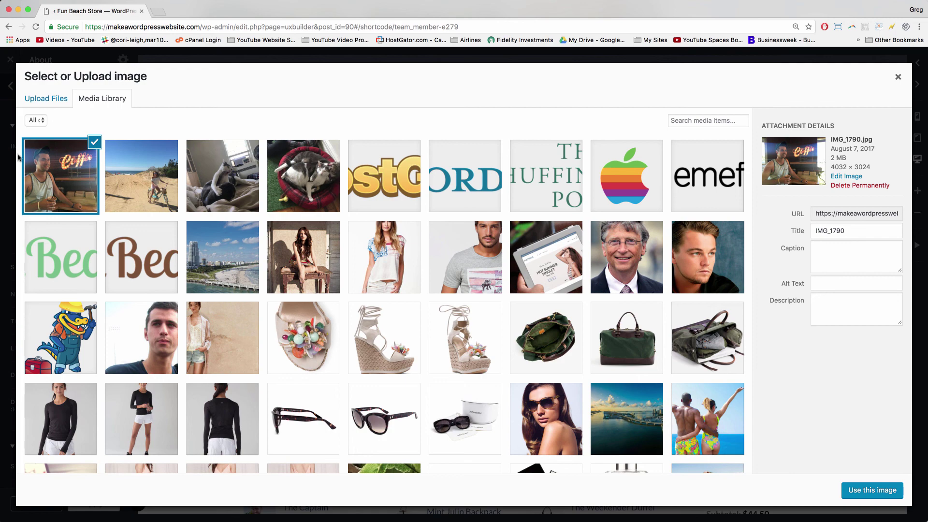
# Step: Use the uploaded coffee shop photo IMG_1790 as the card's portrait
pyautogui.click(872, 496)
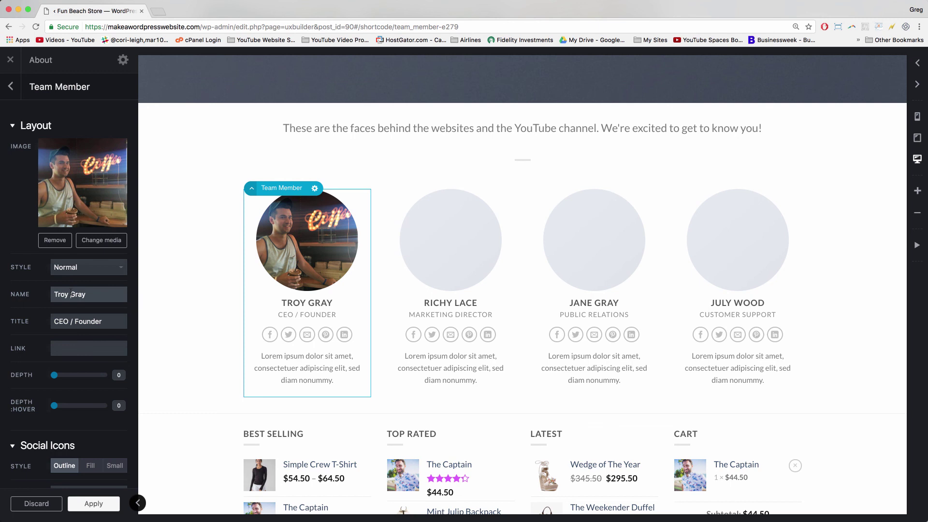
pyautogui.moveTo(86, 294); pyautogui.dragTo(53, 295)
pyautogui.write('Greg Narayan')
pyautogui.tripleClick(75, 322)
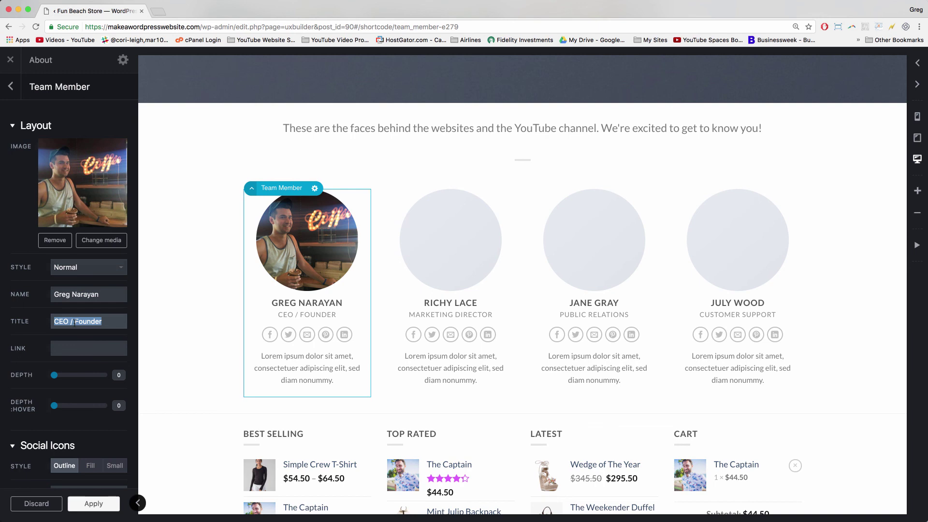
pyautogui.write('Founder and Blogger')
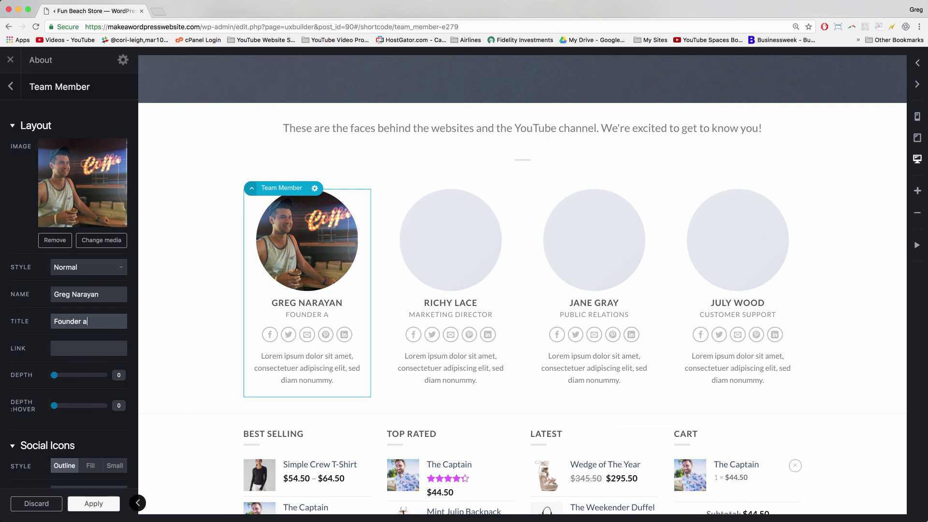
pyautogui.click(85, 343)
pyautogui.write('http')
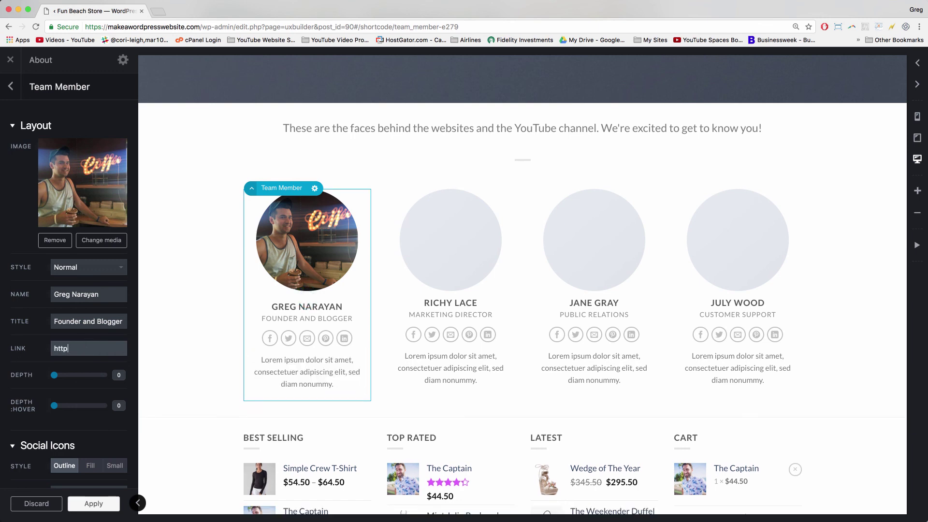
pyautogui.write('://www.dearbl')
pyautogui.write('ogger.org')
pyautogui.scroll(-2, 155, 346)
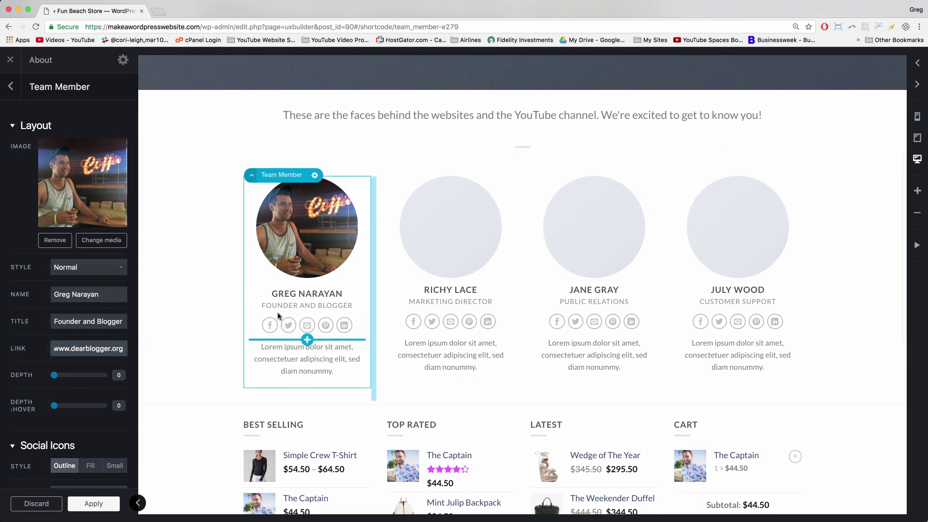
pyautogui.scroll(-3, 319, 270)
pyautogui.scroll(-5, 59, 337)
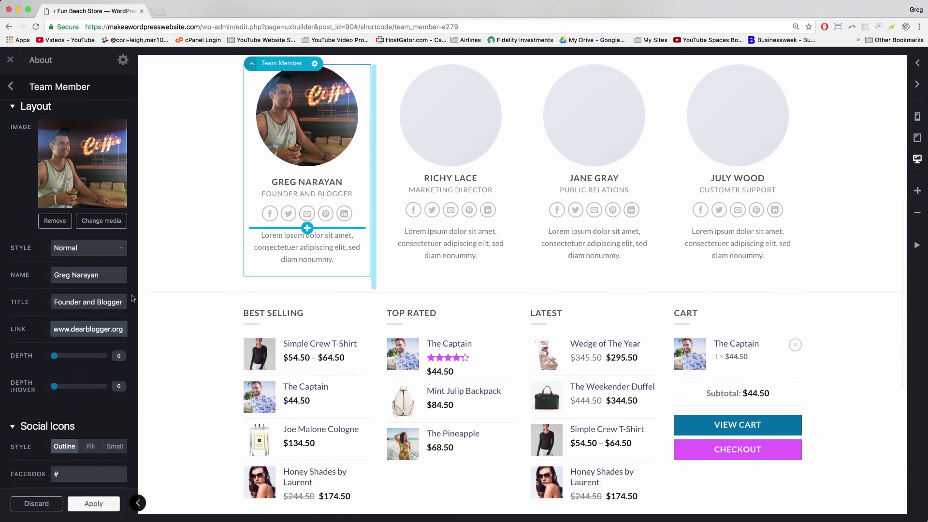
pyautogui.scroll(-15, 59, 337)
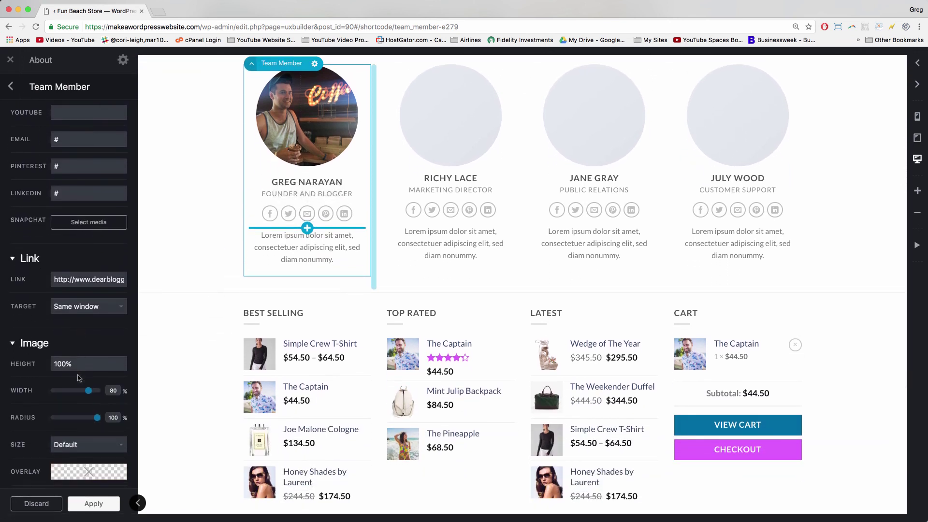
pyautogui.scroll(-10, 79, 377)
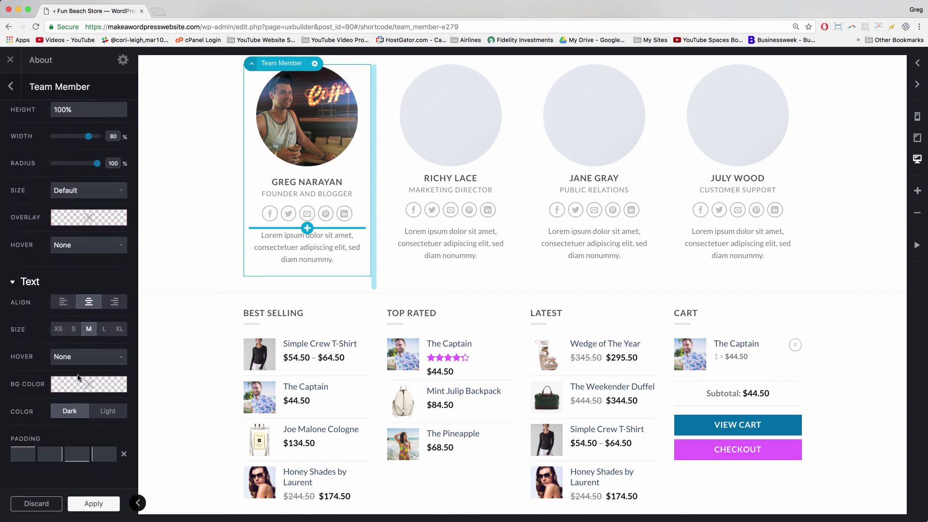
# Step: Change the bio to 'I enjoy making videos and blog posts and helping you with WordPress stuff.'
pyautogui.click(285, 248)
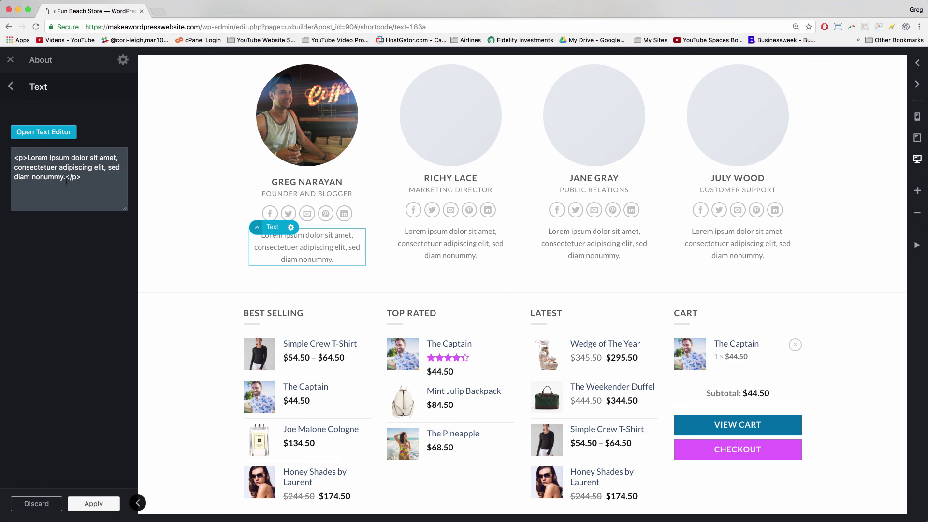
pyautogui.moveTo(66, 178); pyautogui.dragTo(28, 158)
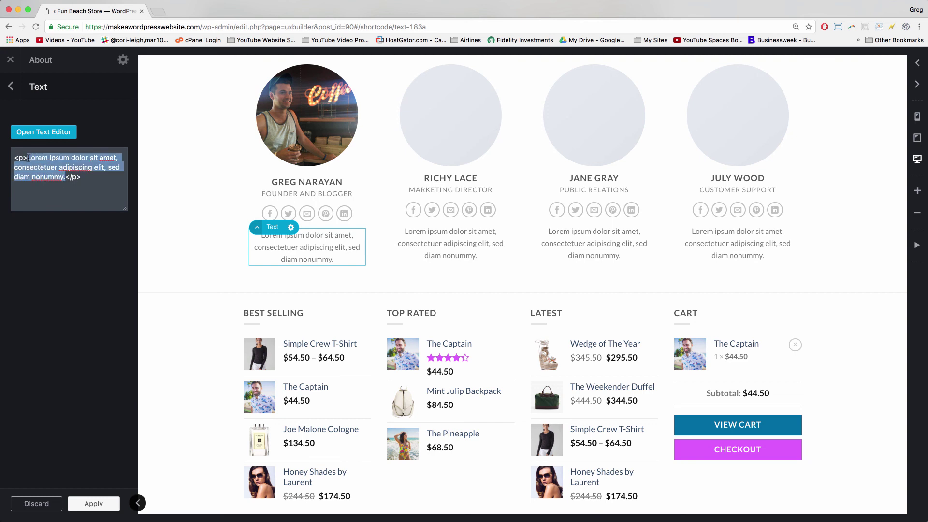
pyautogui.write('I enjoy ')
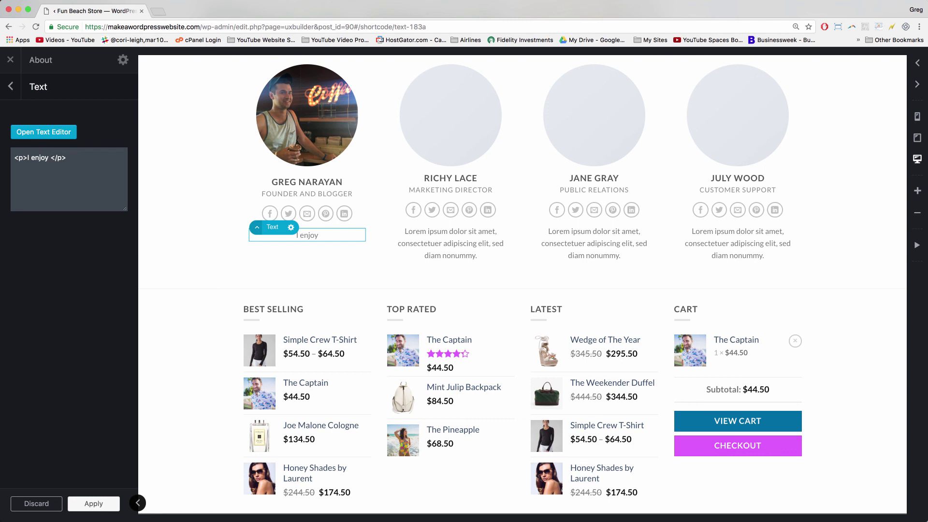
pyautogui.write('making ')
pyautogui.write('videos and blog pos')
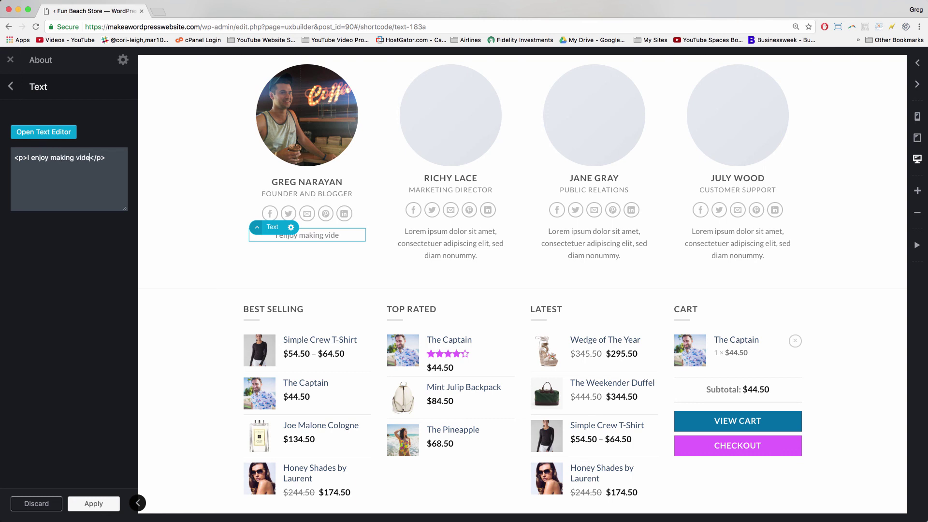
pyautogui.write('ts and')
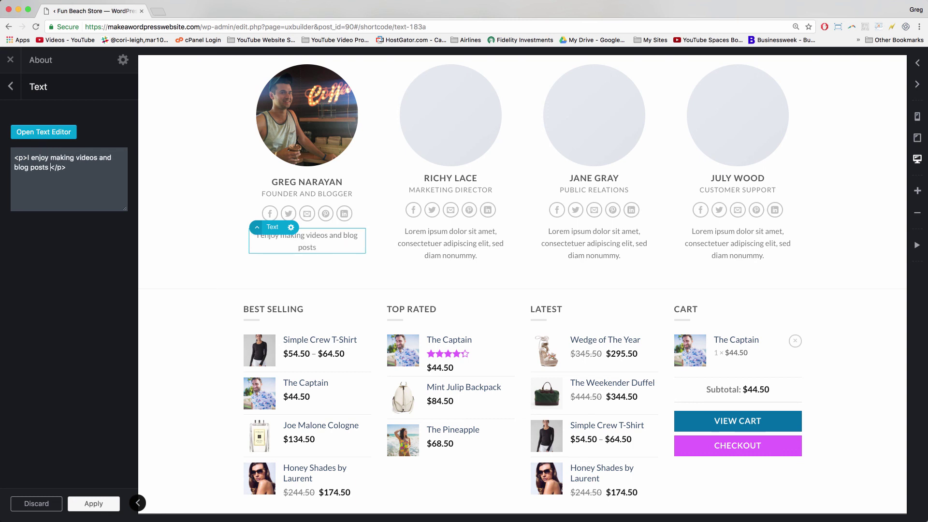
pyautogui.write(' helping you wit')
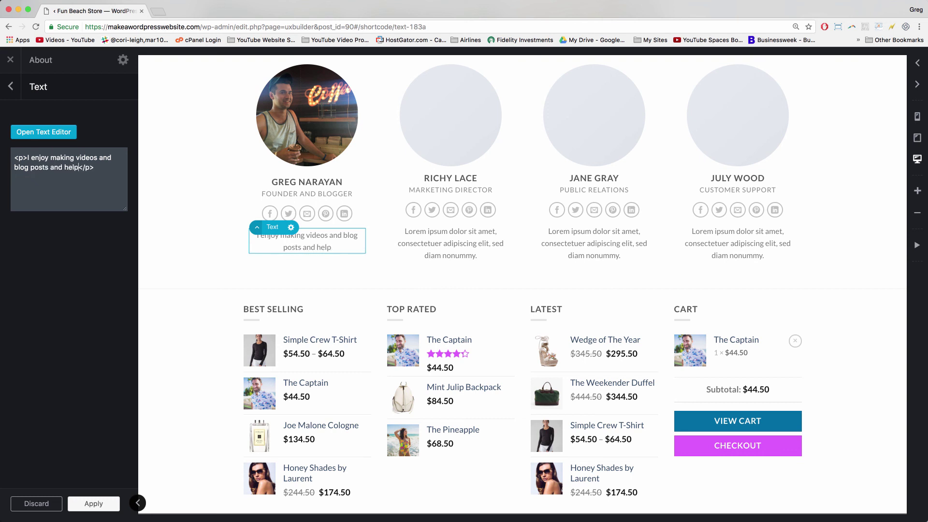
pyautogui.write('h ')
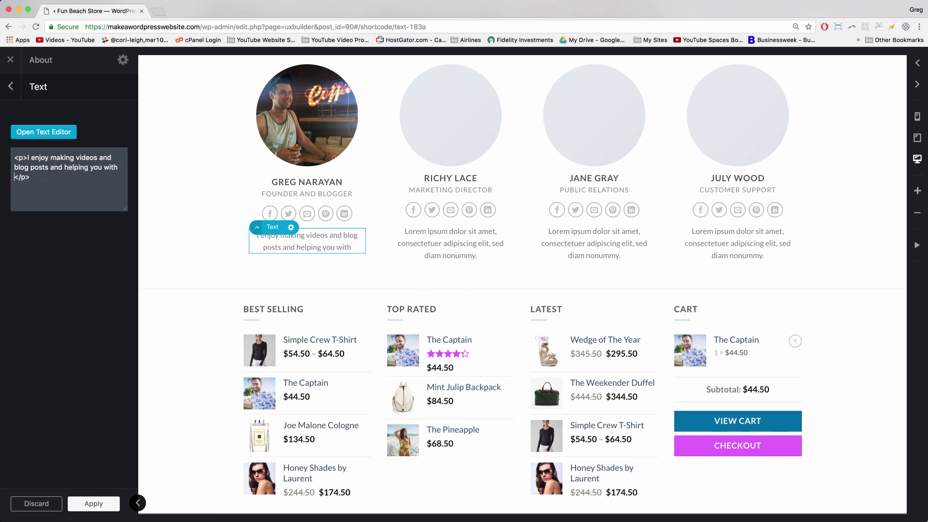
pyautogui.write('WordPress stuf')
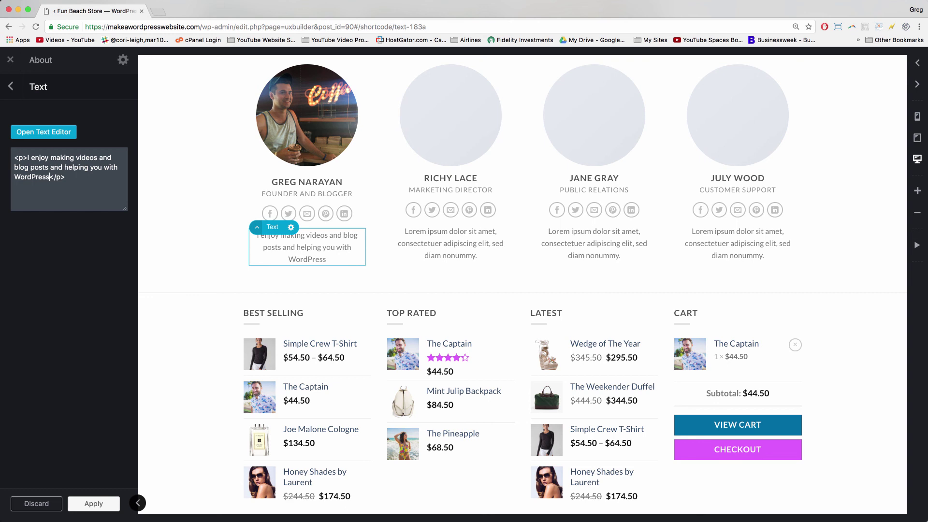
pyautogui.write('f.')
# Step: Replace the second team member's portrait with the beach photo of a person with a bike
pyautogui.scroll(5, 375, 337)
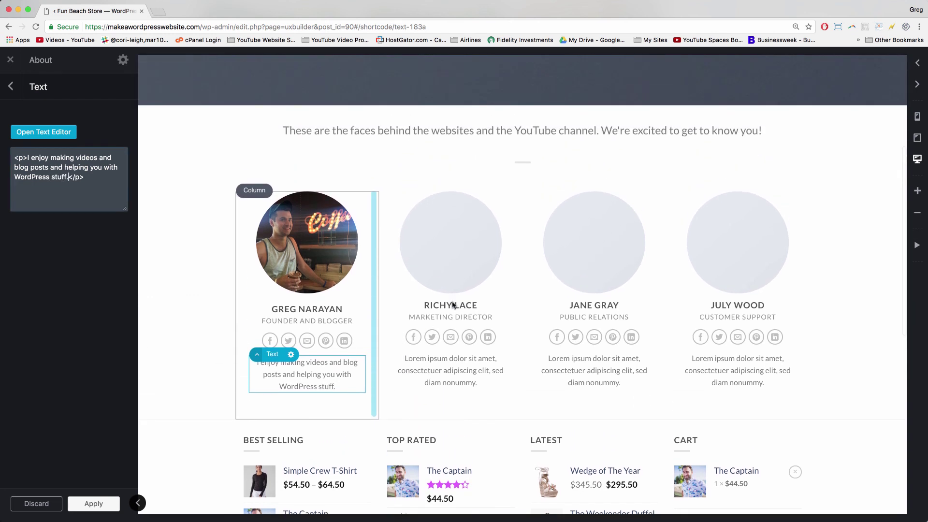
pyautogui.click(470, 269)
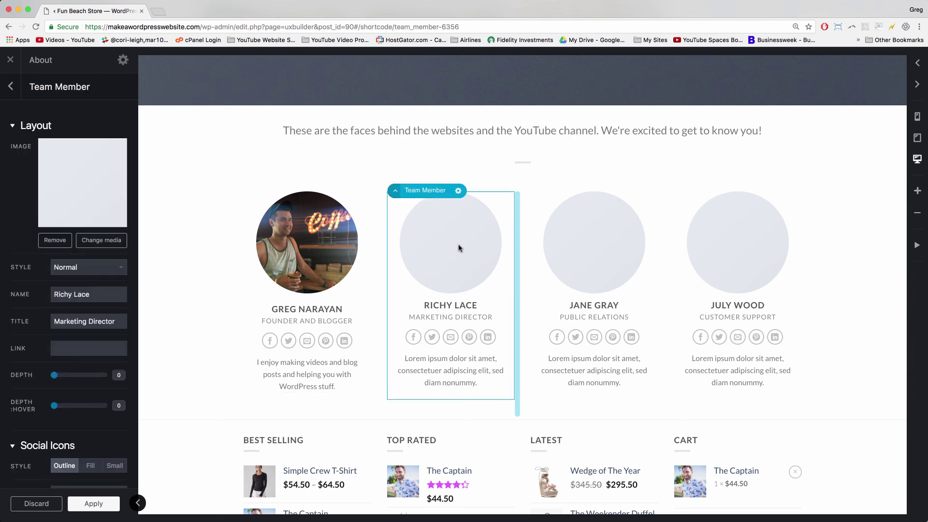
pyautogui.click(87, 241)
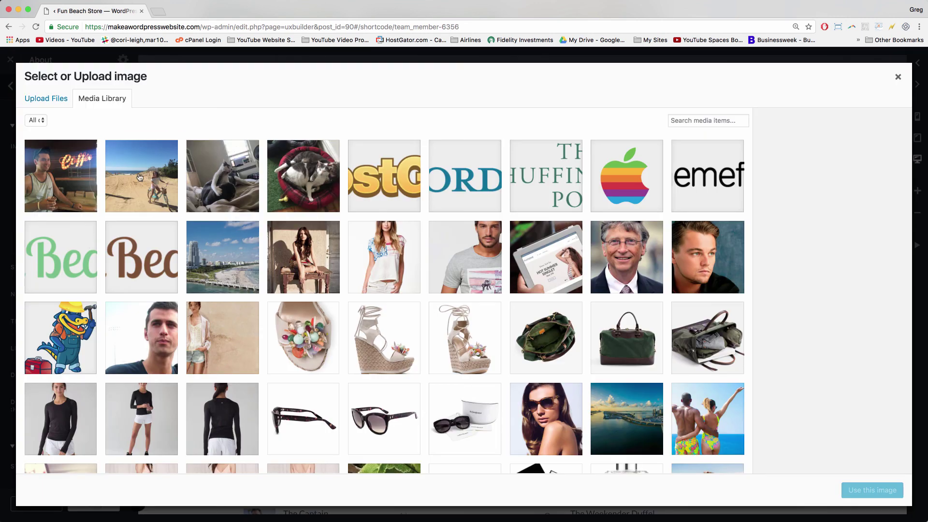
pyautogui.click(179, 169)
pyautogui.click(865, 490)
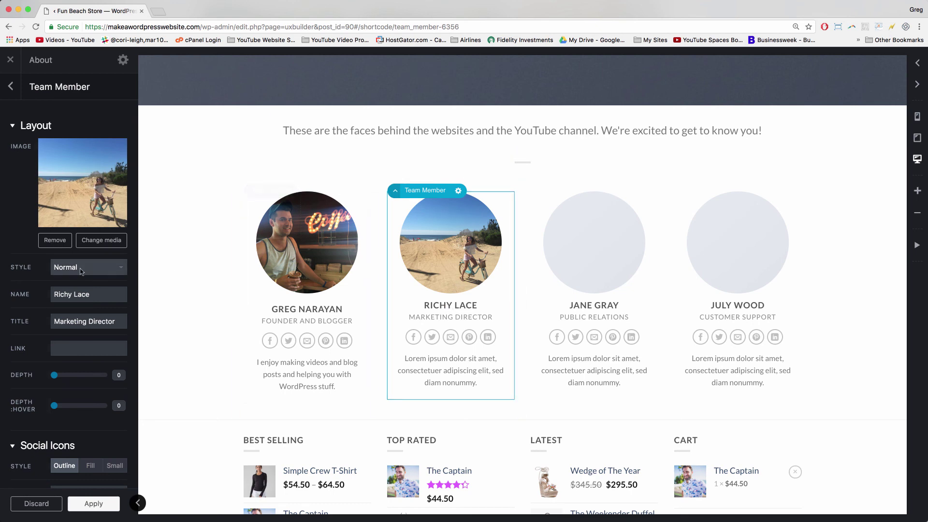
# Step: Replace the second member's name with a new first name, keeping the Marketing Director title
pyautogui.tripleClick(62, 289)
pyautogui.write('Michelle')
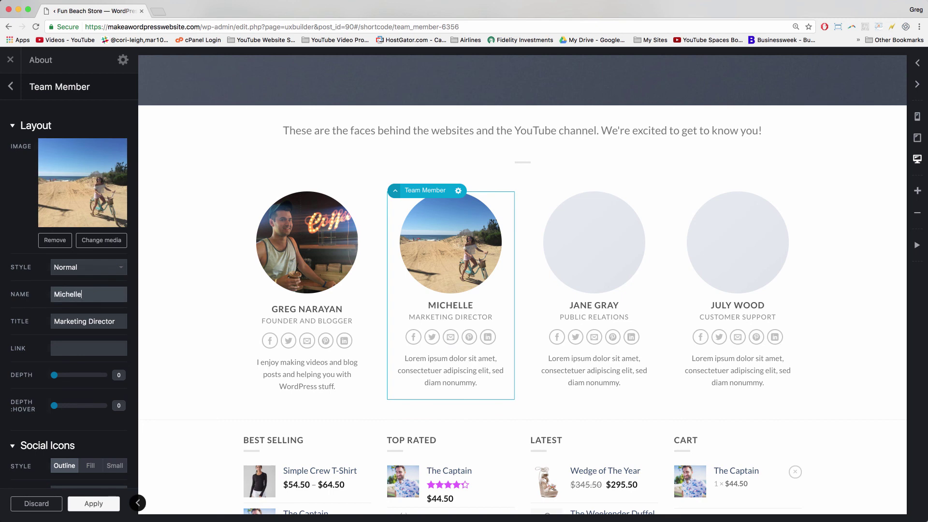
pyautogui.tripleClick(76, 322)
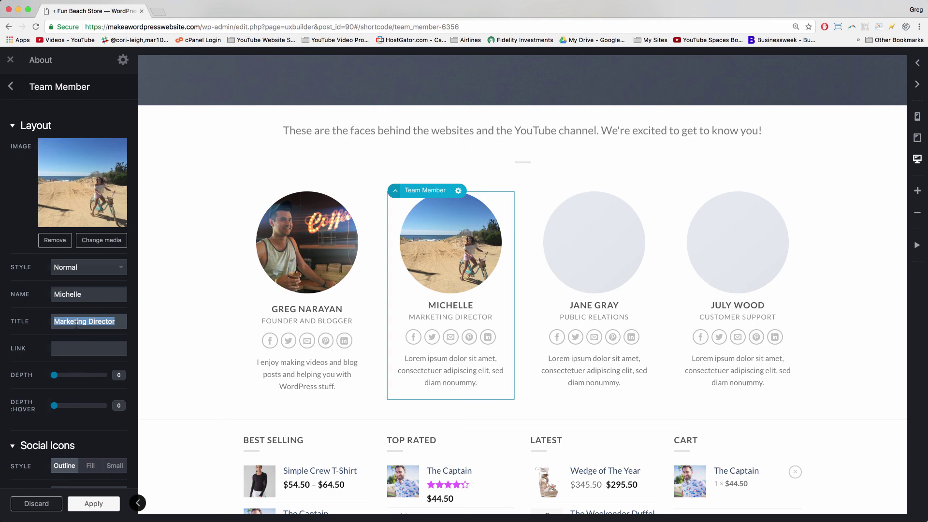
pyautogui.click(113, 321)
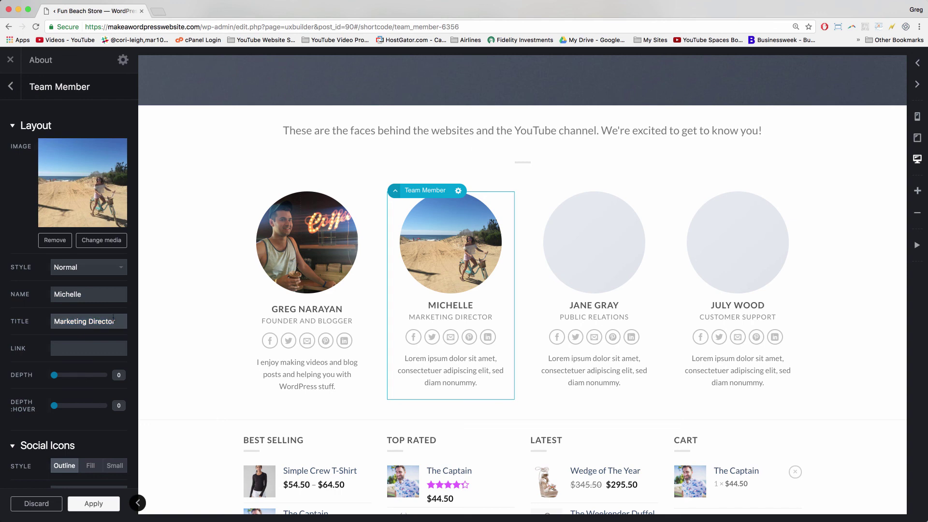
# Step: Review the second member's bio and the first member's settings, then reselect the second card
pyautogui.scroll(-5, 117, 321)
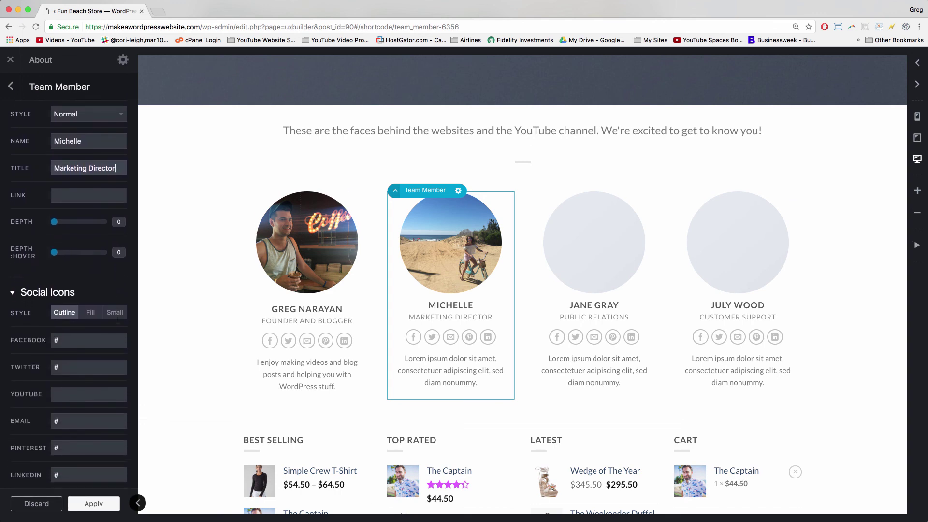
pyautogui.scroll(-9, 117, 320)
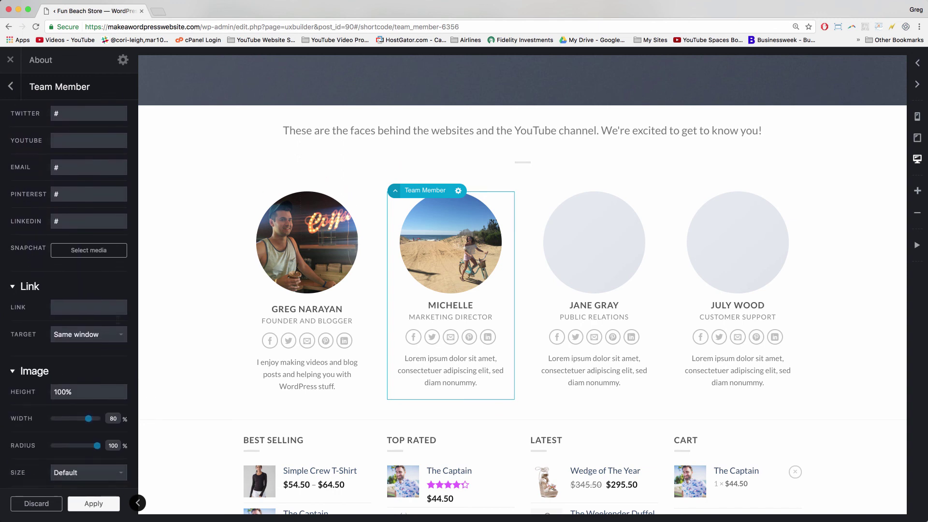
pyautogui.scroll(-3, 118, 321)
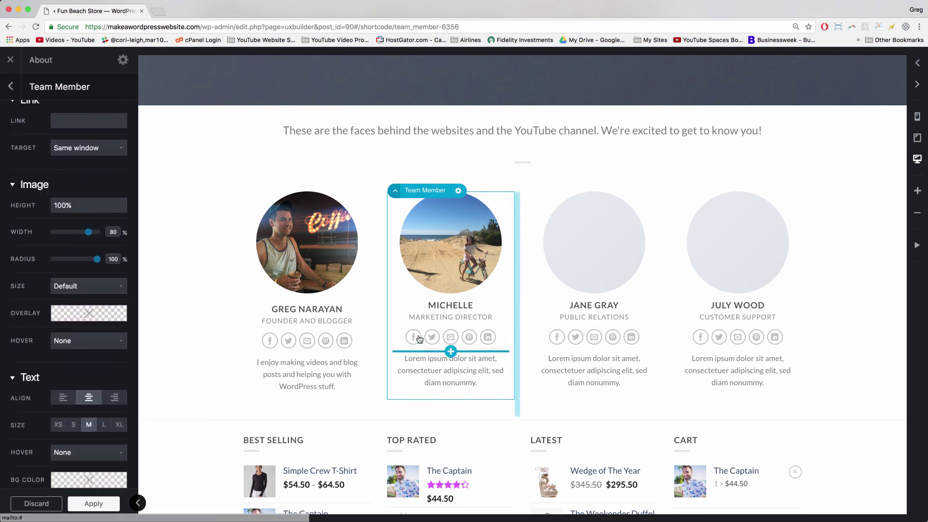
pyautogui.click(430, 372)
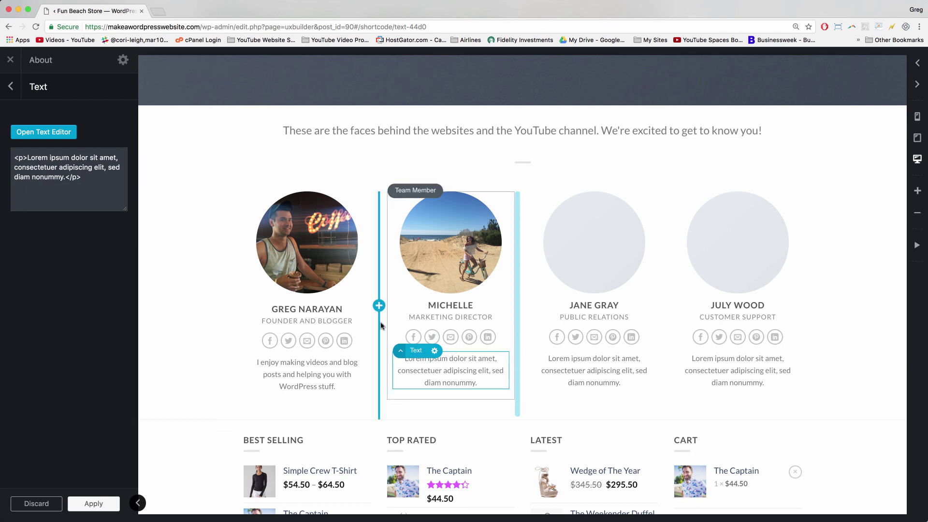
pyautogui.click(297, 321)
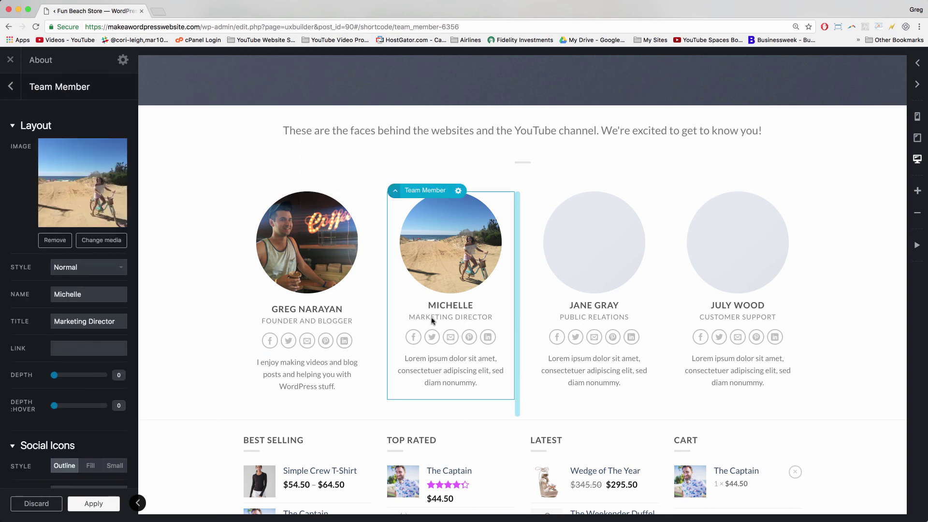
pyautogui.click(308, 313)
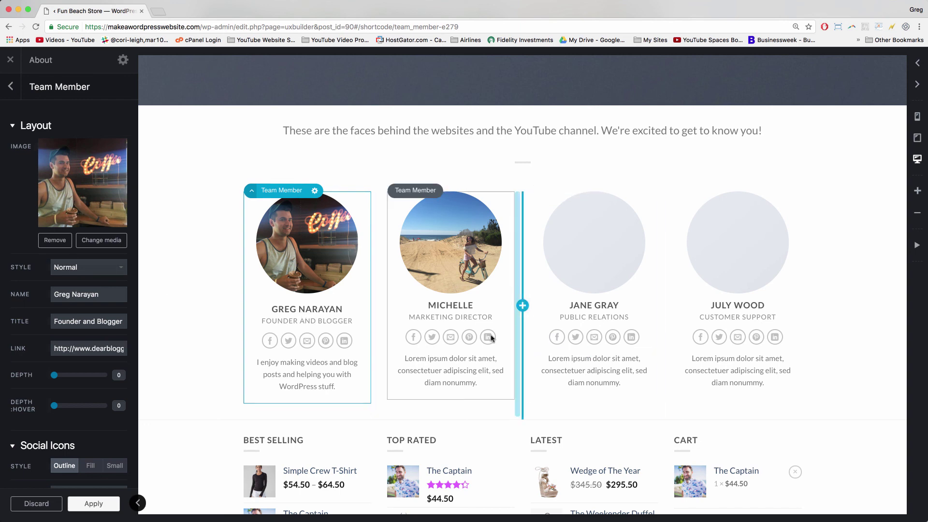
pyautogui.click(445, 305)
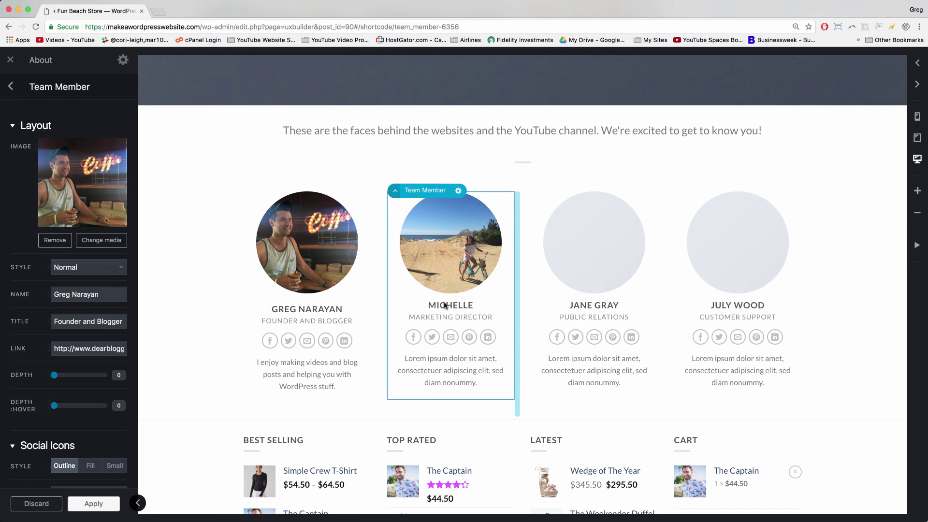
pyautogui.click(310, 319)
pyautogui.scroll(-1, 80, 333)
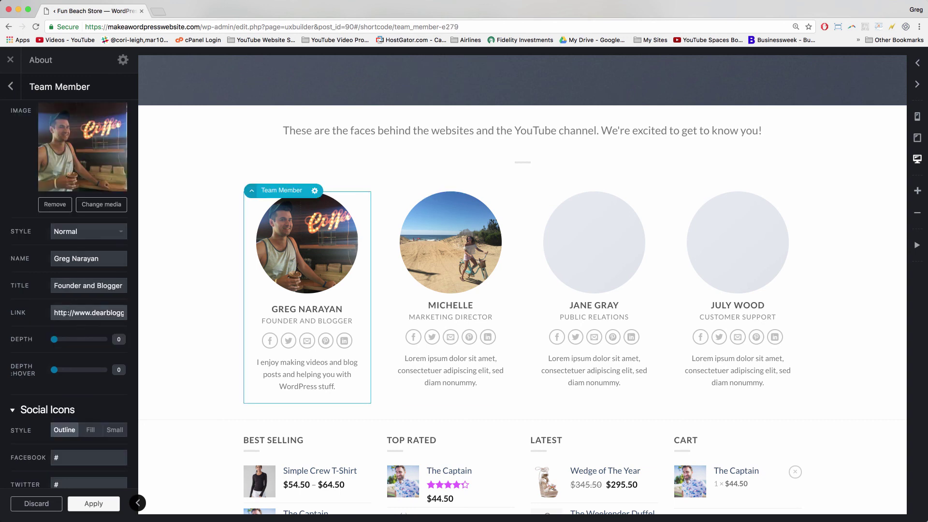
pyautogui.tripleClick(68, 312)
pyautogui.rightClick(67, 313)
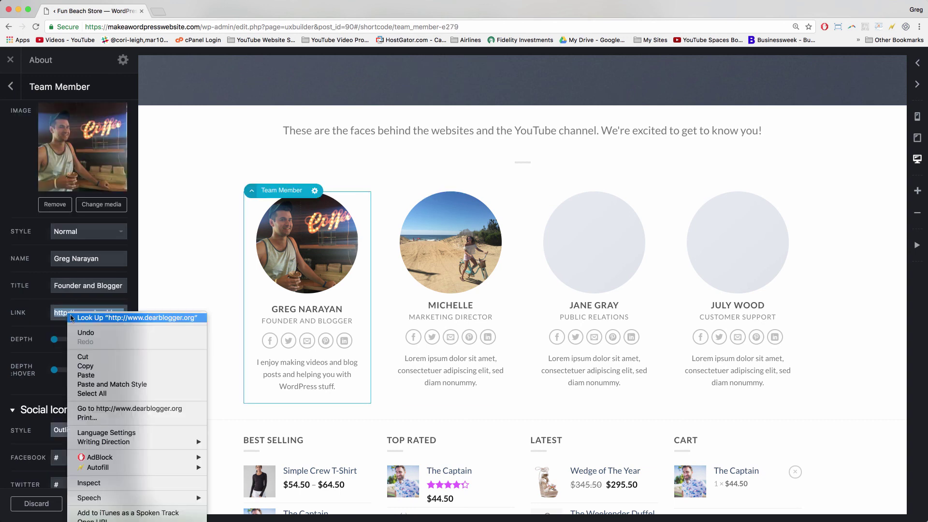
pyautogui.click(92, 367)
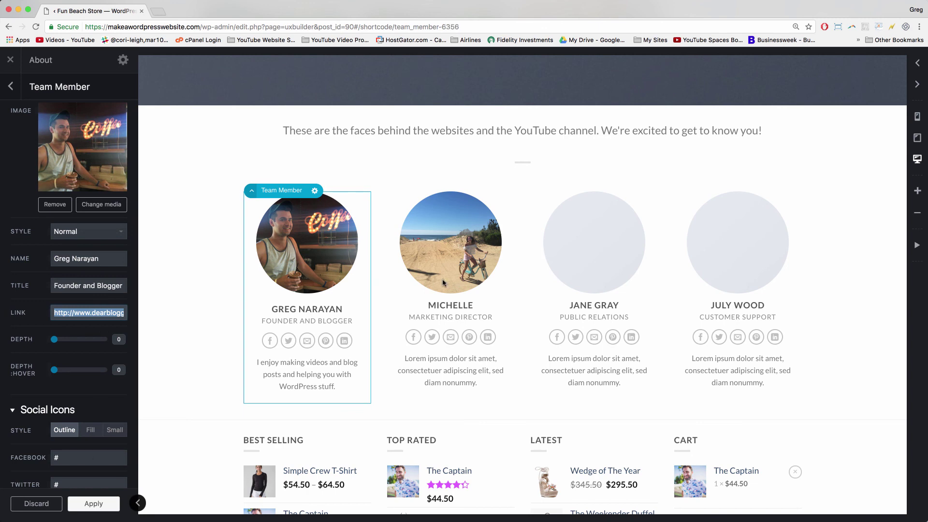
pyautogui.click(444, 283)
pyautogui.click(79, 347)
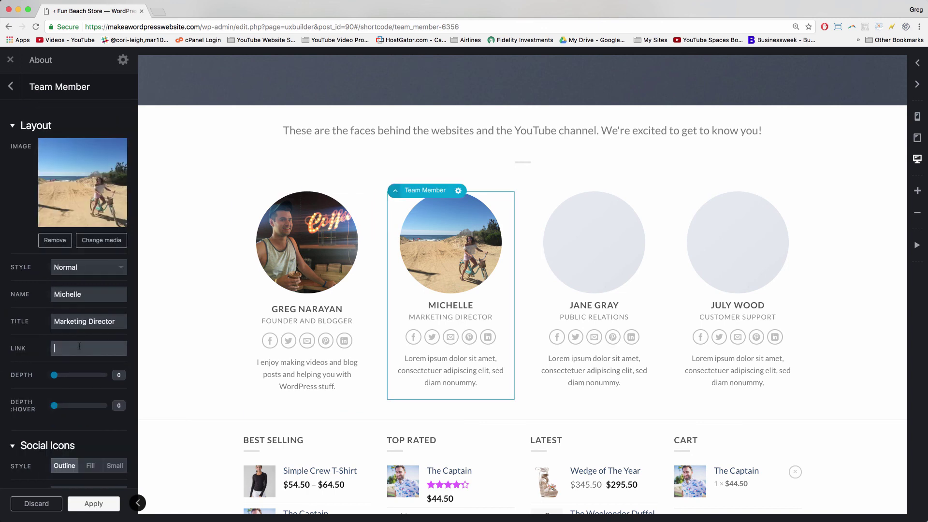
pyautogui.rightClick(79, 348)
pyautogui.click(89, 394)
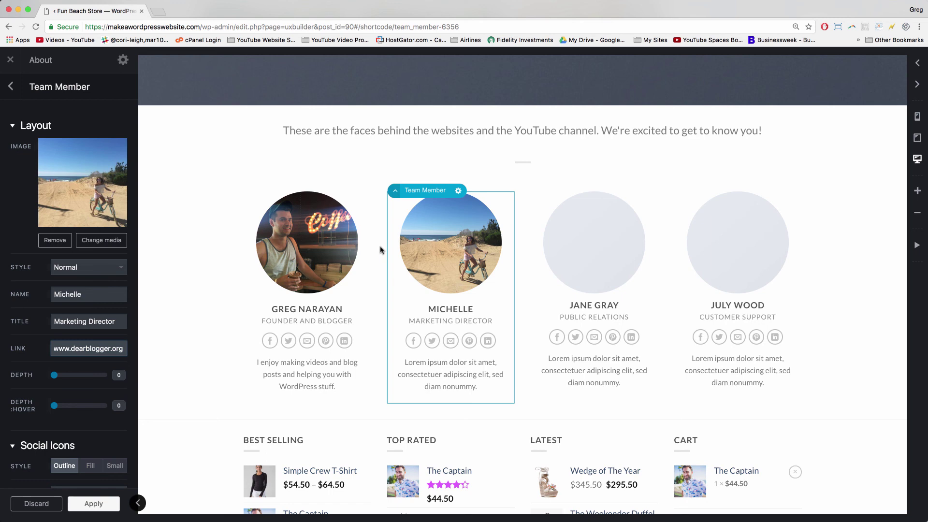
# Step: Replace the second member's Lorem ipsum bio with a line about good ideas and pretty epic dinners
pyautogui.click(432, 382)
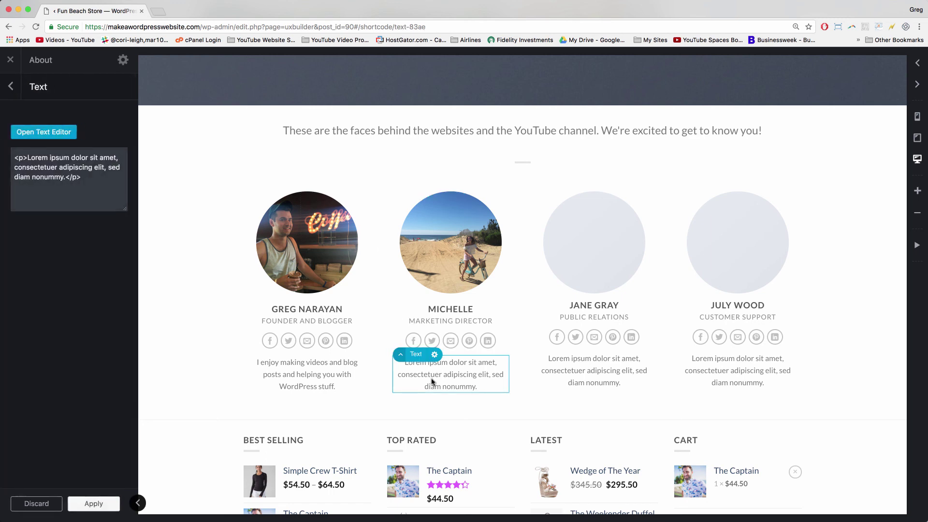
pyautogui.moveTo(65, 177); pyautogui.dragTo(23, 158)
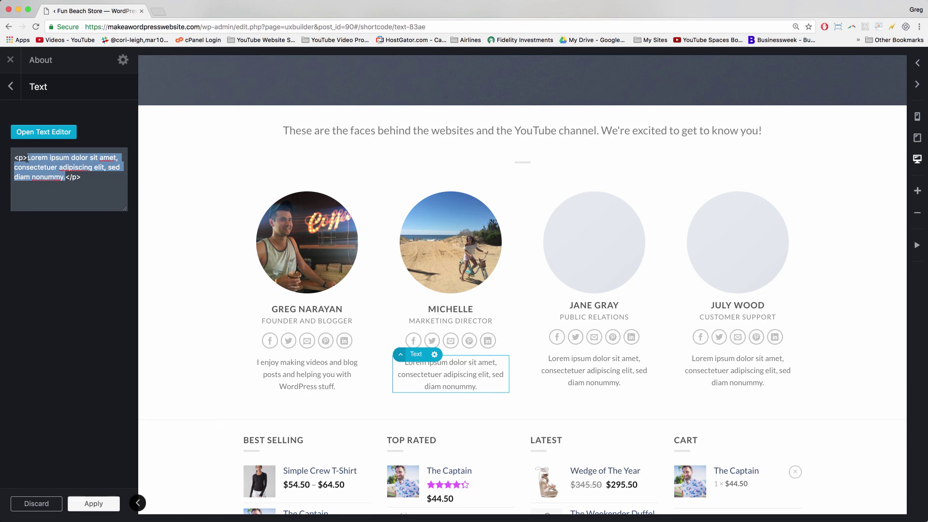
pyautogui.write('I tell G')
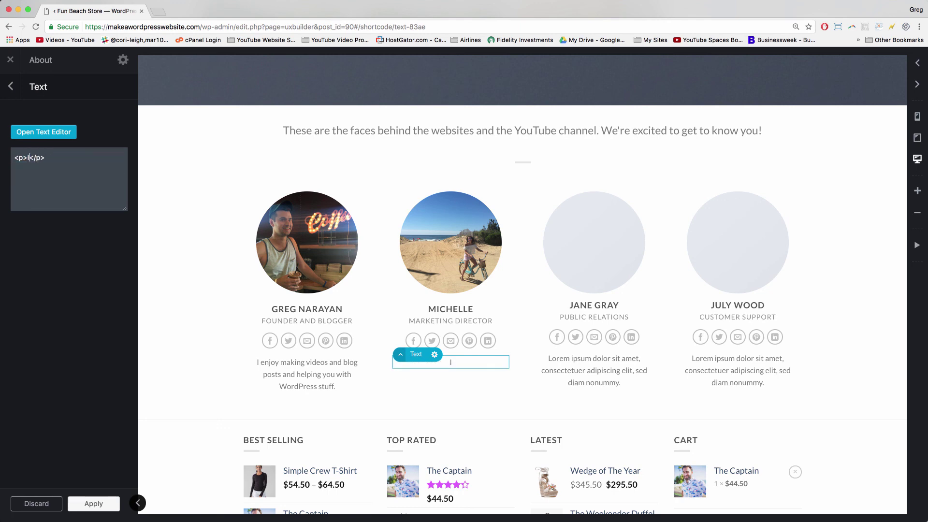
pyautogui.write('reg when')
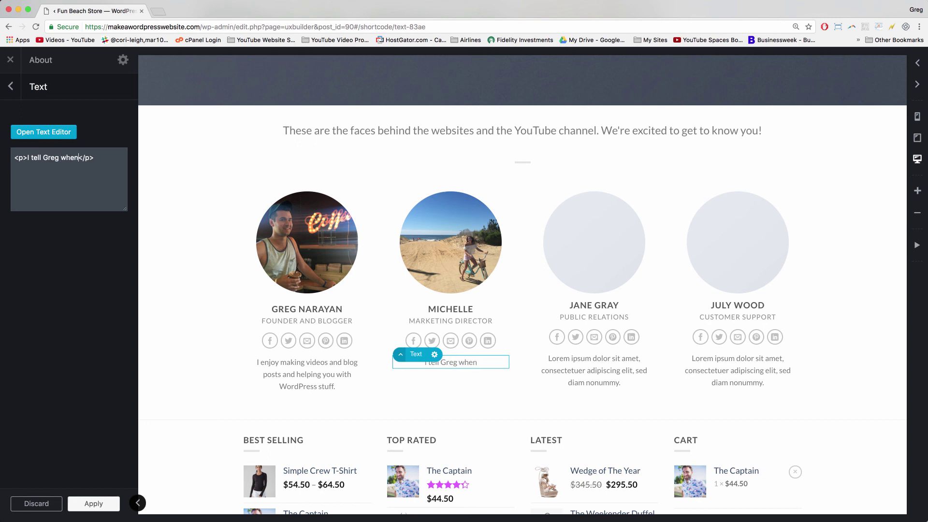
pyautogui.write(" he's got ")
pyautogui.write('a good idea dn')
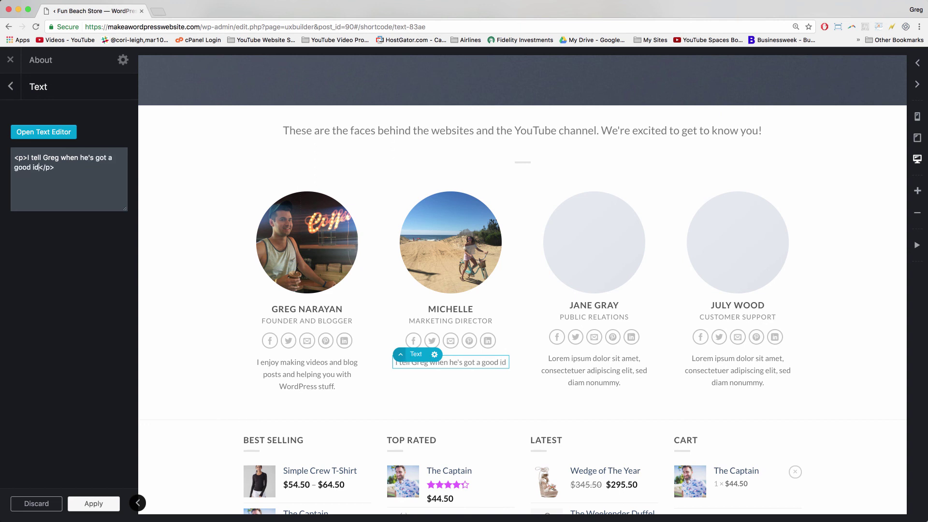
pyautogui.press('BackSpace')
pyautogui.press('BackSpace')
pyautogui.press('BackSpace')
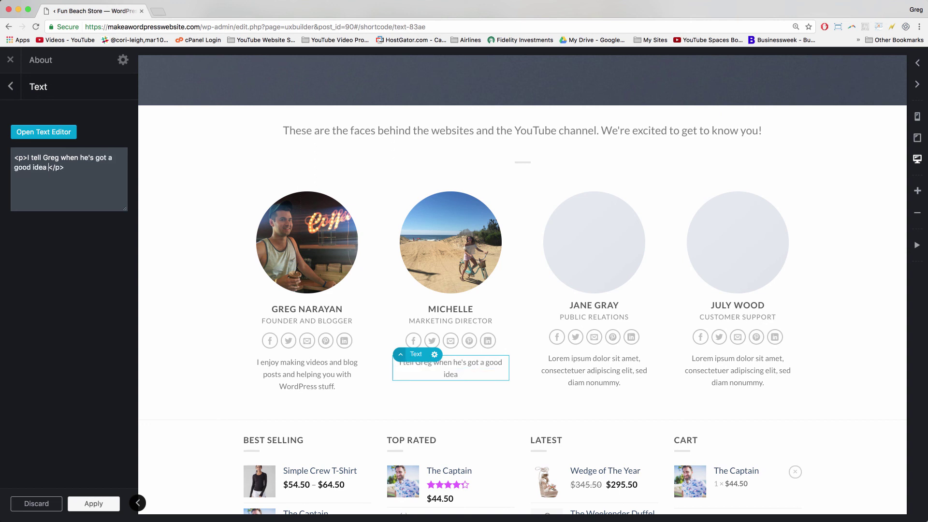
pyautogui.write("and when we're hungry ")
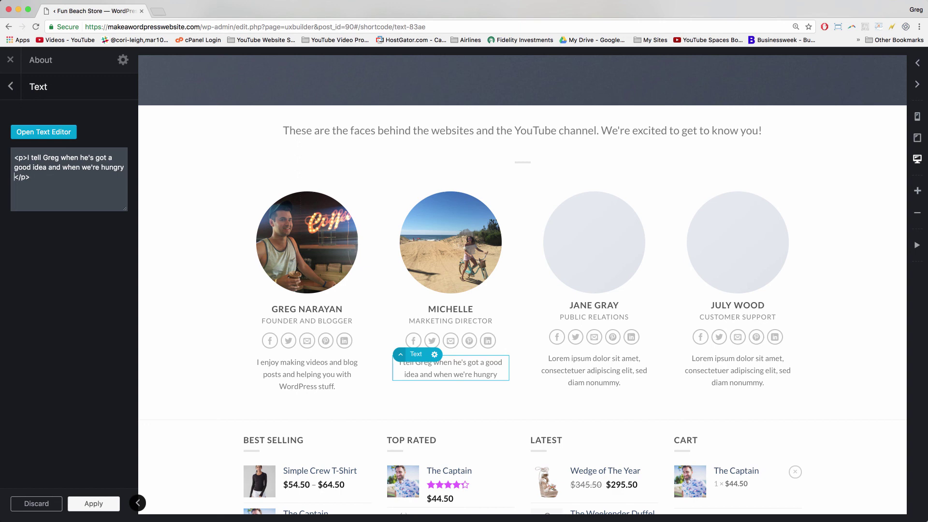
pyautogui.write('we do some prett')
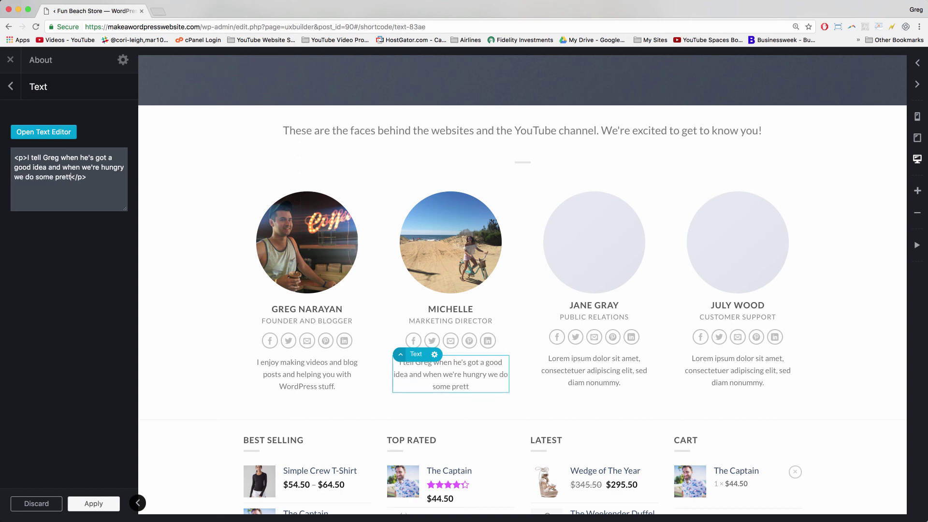
pyautogui.write('y epic dinners.')
pyautogui.press('Return')
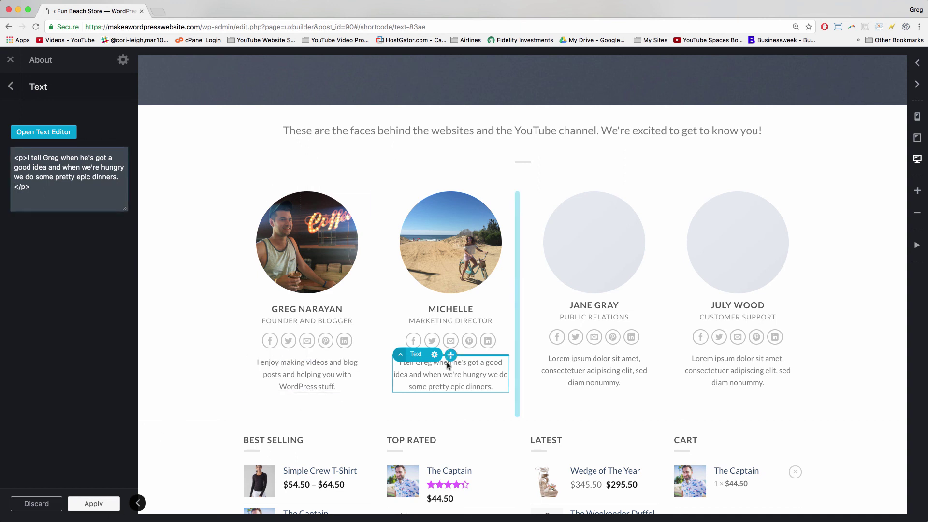
# Step: Apply and save the bio, then give the third team card the cat photo
pyautogui.click(92, 503)
pyautogui.click(32, 507)
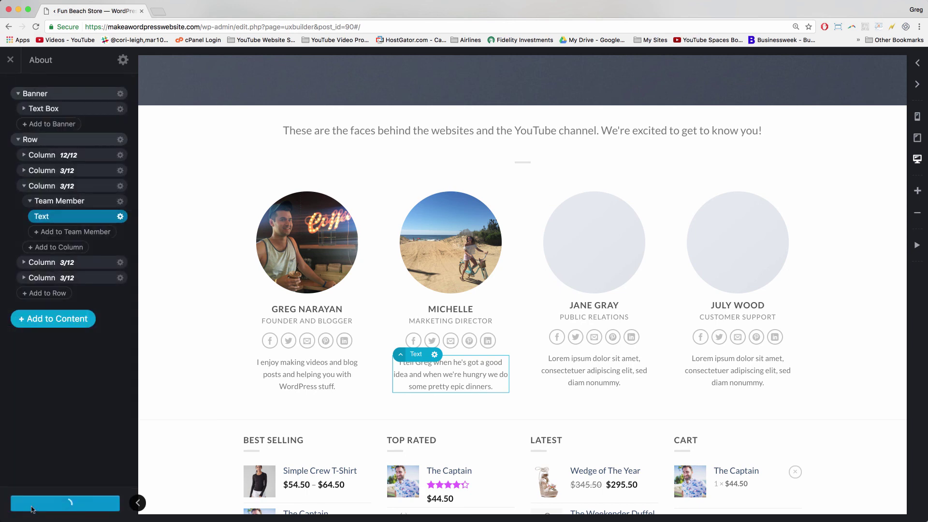
pyautogui.click(590, 270)
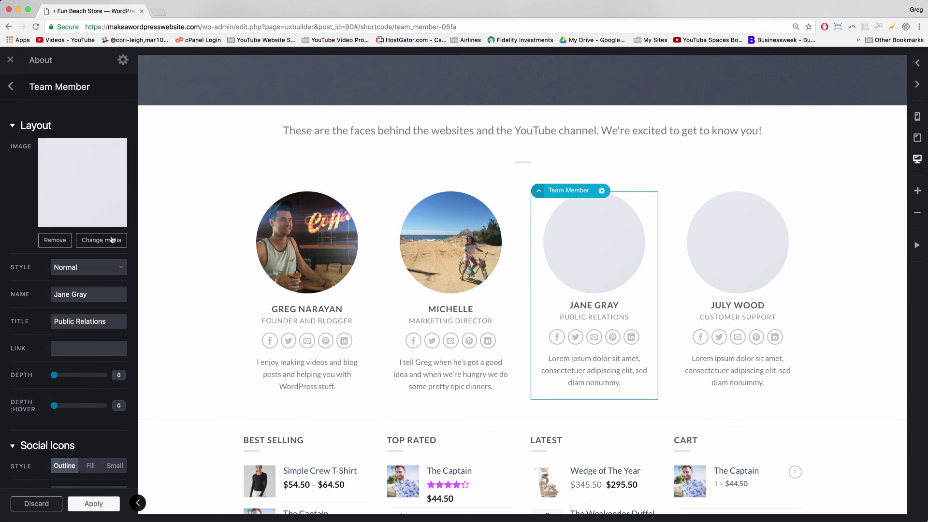
pyautogui.click(104, 242)
pyautogui.click(231, 181)
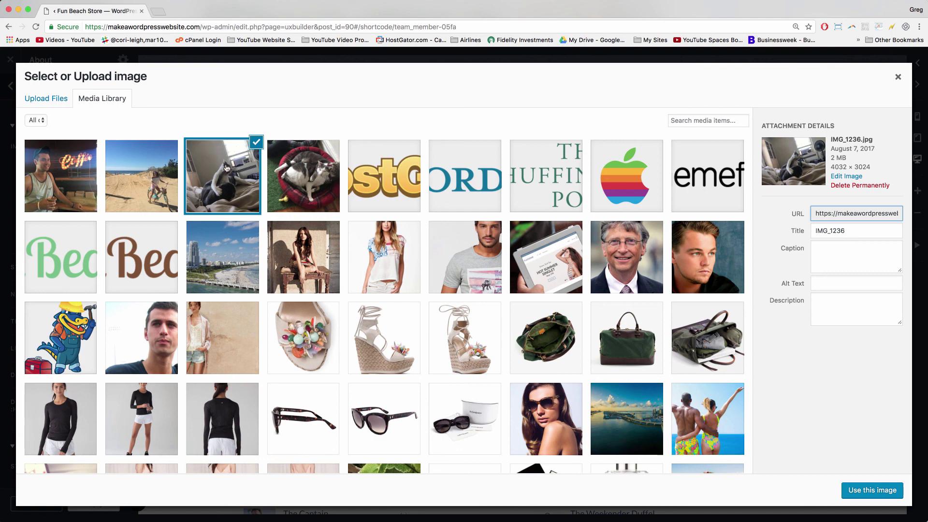
pyautogui.click(870, 491)
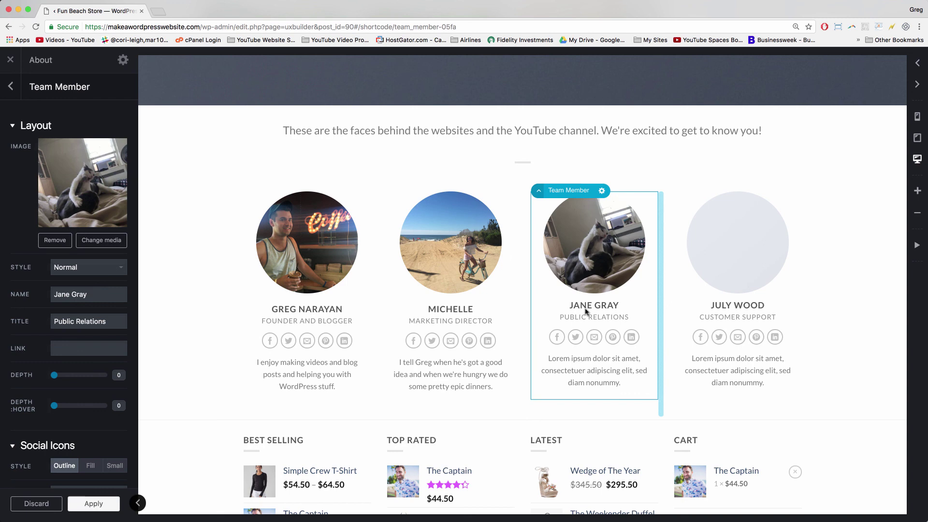
pyautogui.tripleClick(80, 294)
pyautogui.write('Snowy ')
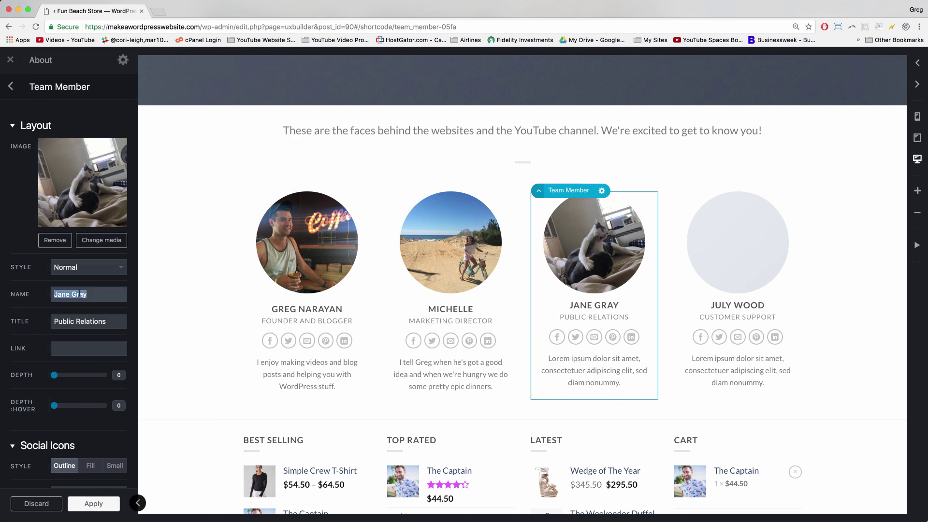
pyautogui.write('Jenkins')
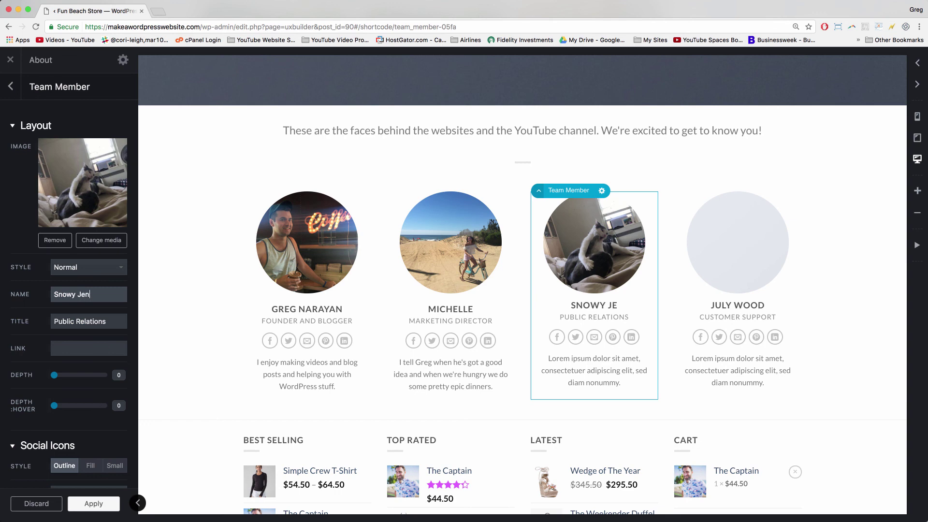
pyautogui.tripleClick(66, 321)
pyautogui.write('Head of HR')
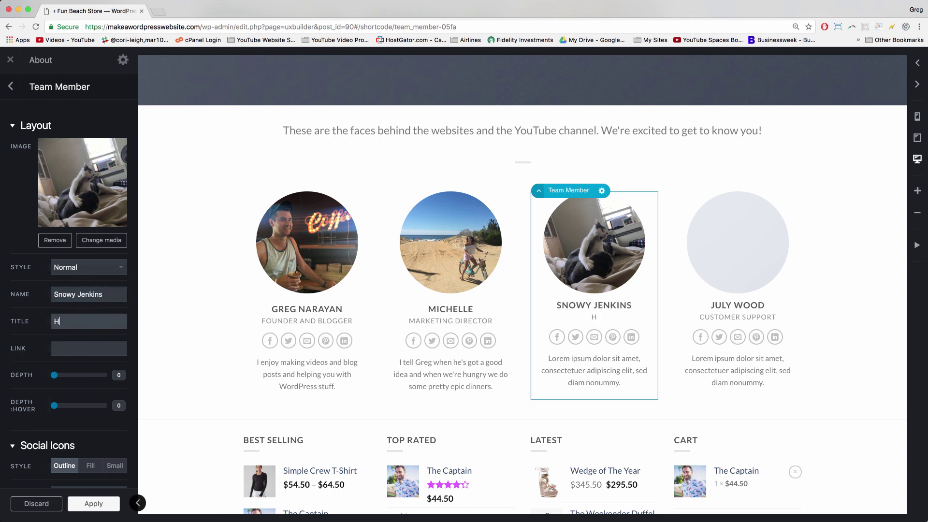
pyautogui.click(59, 345)
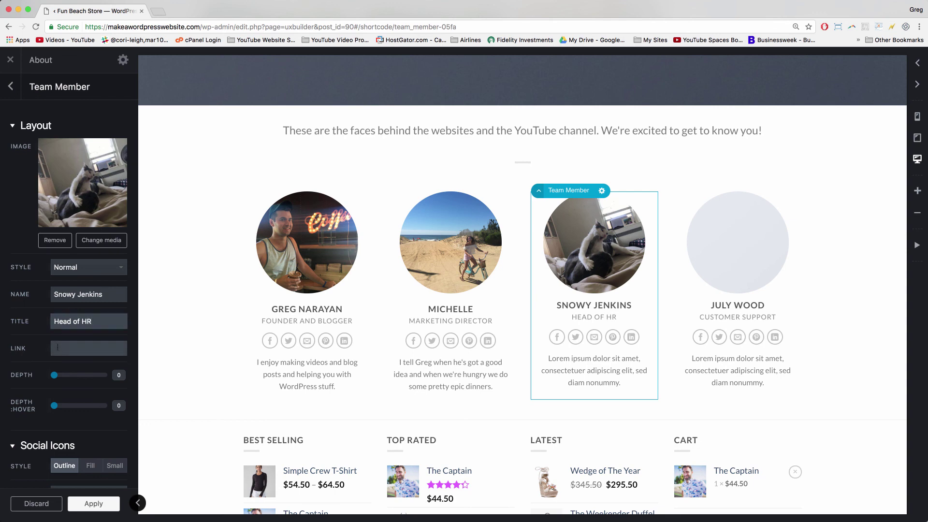
pyautogui.press('super+v')
pyautogui.scroll(-5, 72, 290)
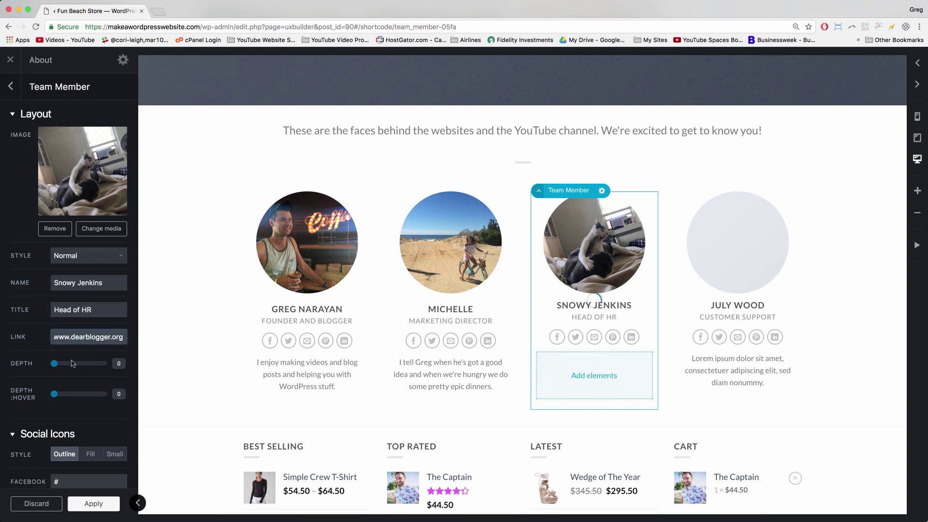
# Step: Replace the cat's Lorem ipsum bio with a joke about being super cute and wrestling people
pyautogui.click(560, 387)
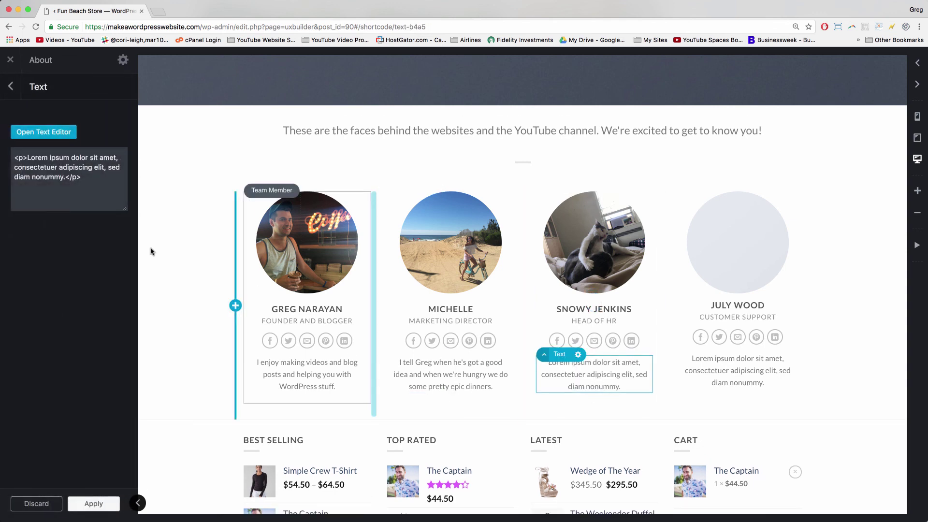
pyautogui.moveTo(64, 176); pyautogui.dragTo(31, 157)
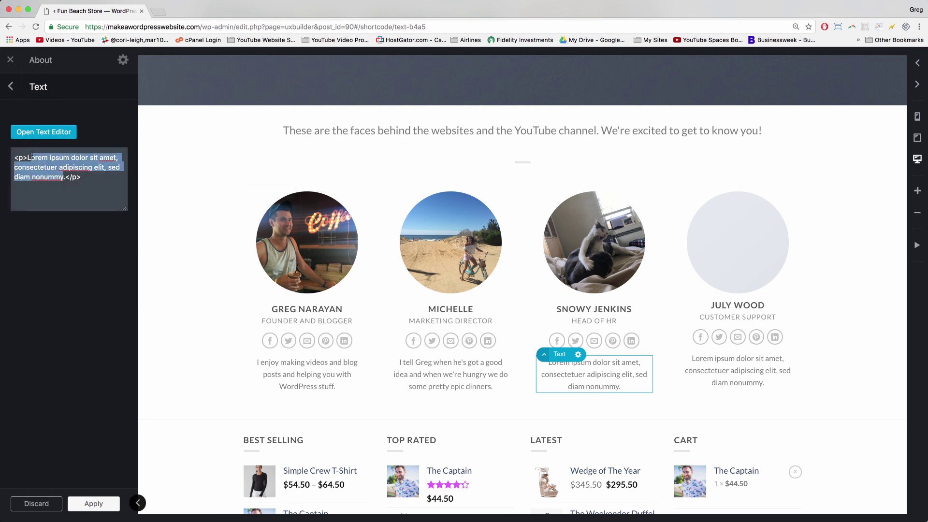
pyautogui.write("I'm super cute un")
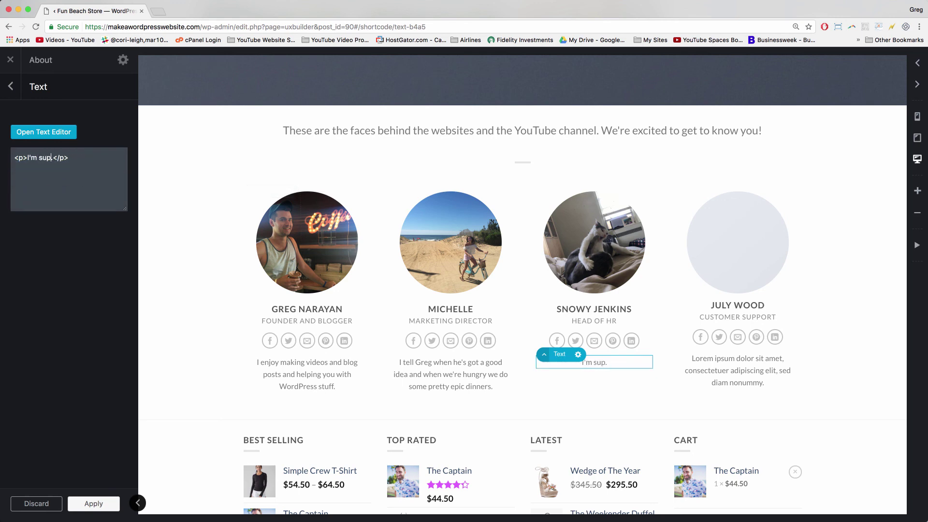
pyautogui.write('less your name is L')
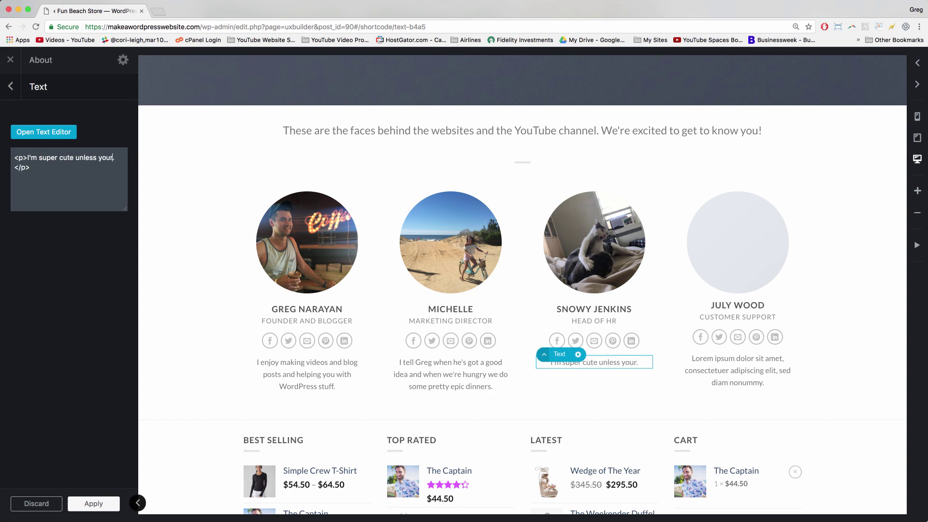
pyautogui.write('eroy in which case ')
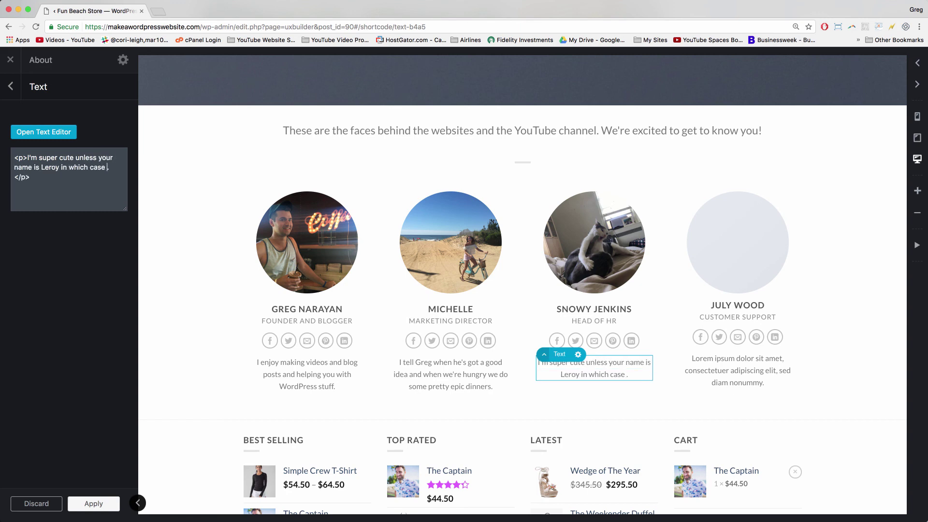
pyautogui.write('I will wres')
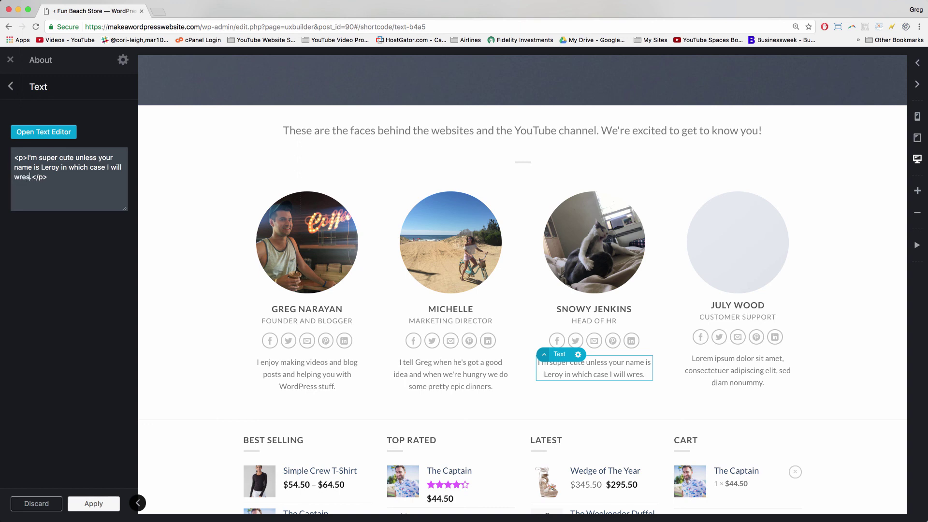
pyautogui.write('tle you')
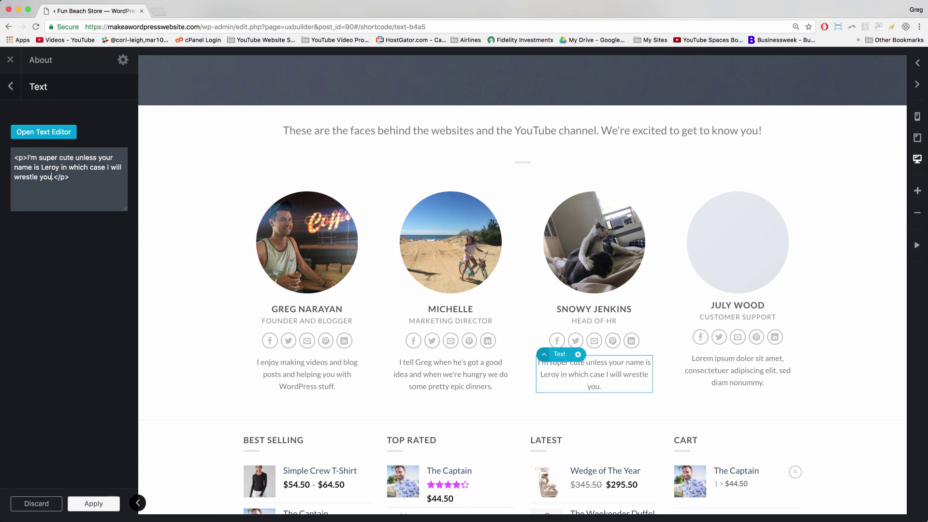
pyautogui.write('you big oaf')
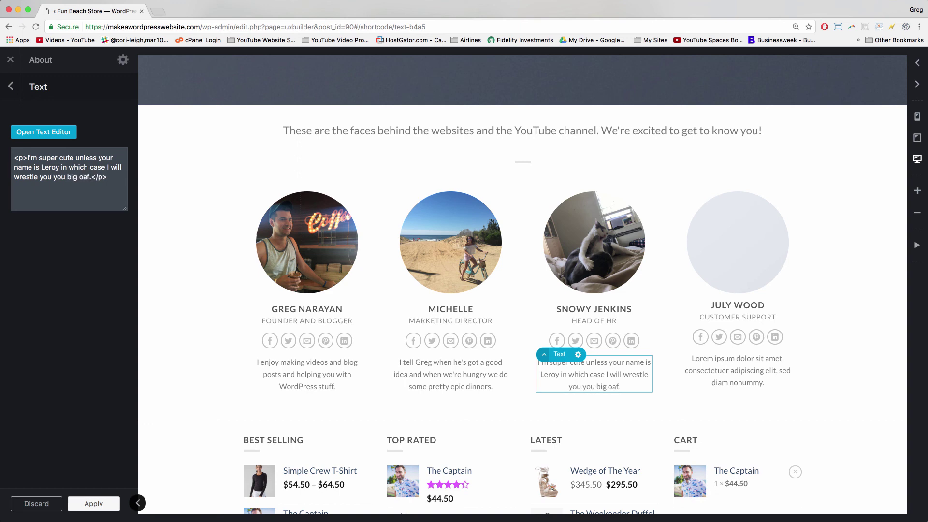
# Step: Apply the cat's bio and update the About page
pyautogui.click(93, 504)
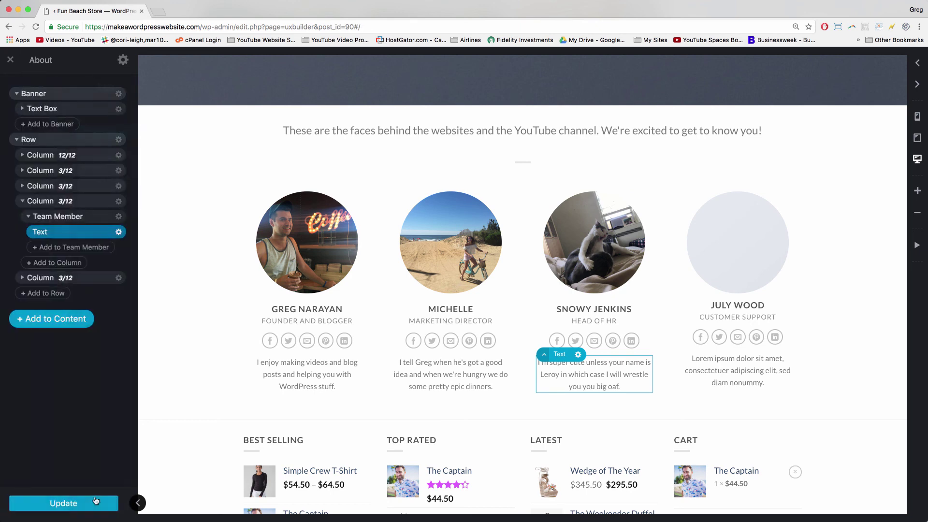
pyautogui.click(76, 504)
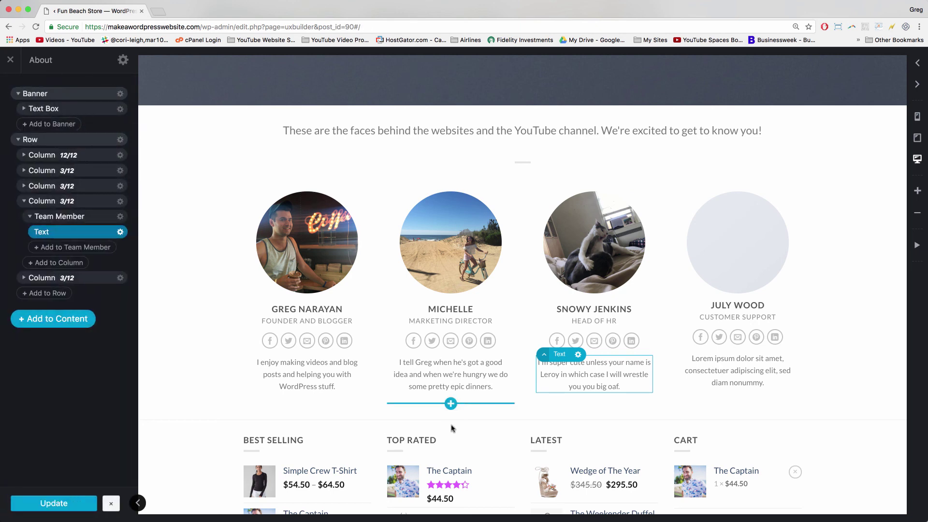
pyautogui.scroll(5, 416, 291)
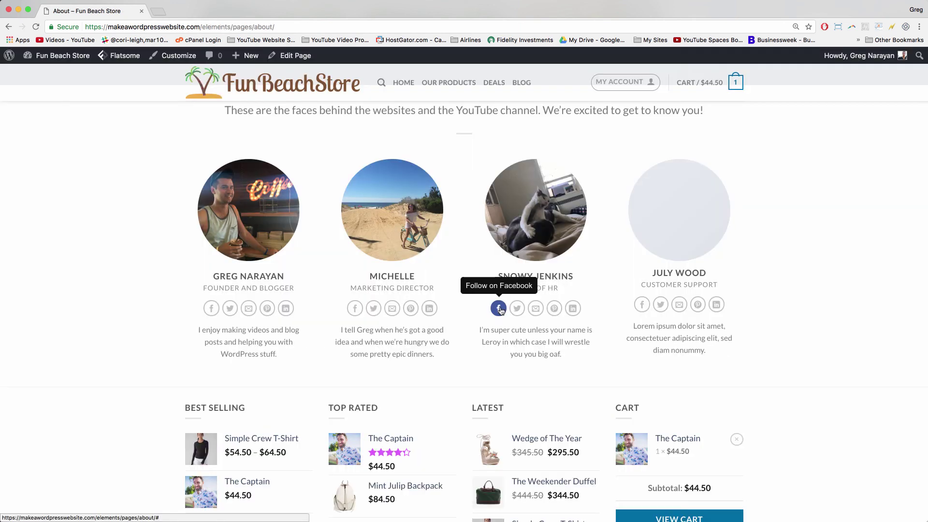
# Step: Scroll the live About page, visit Our Stores, and return to About
pyautogui.scroll(2, 501, 310)
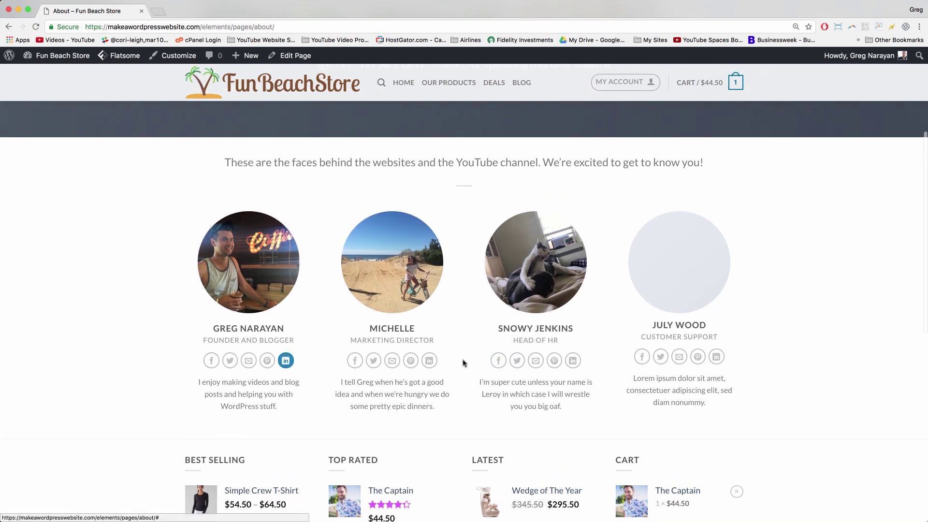
pyautogui.scroll(5, 506, 371)
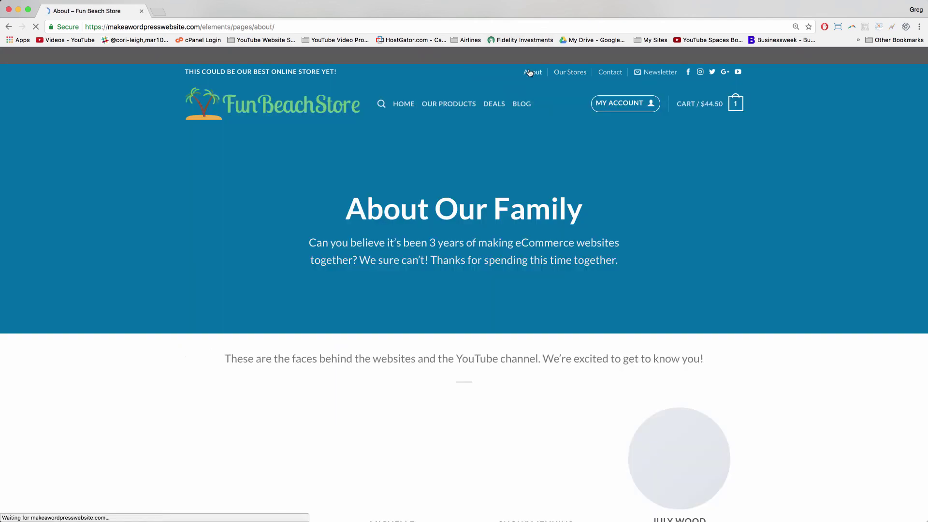
pyautogui.scroll(-5, 326, 360)
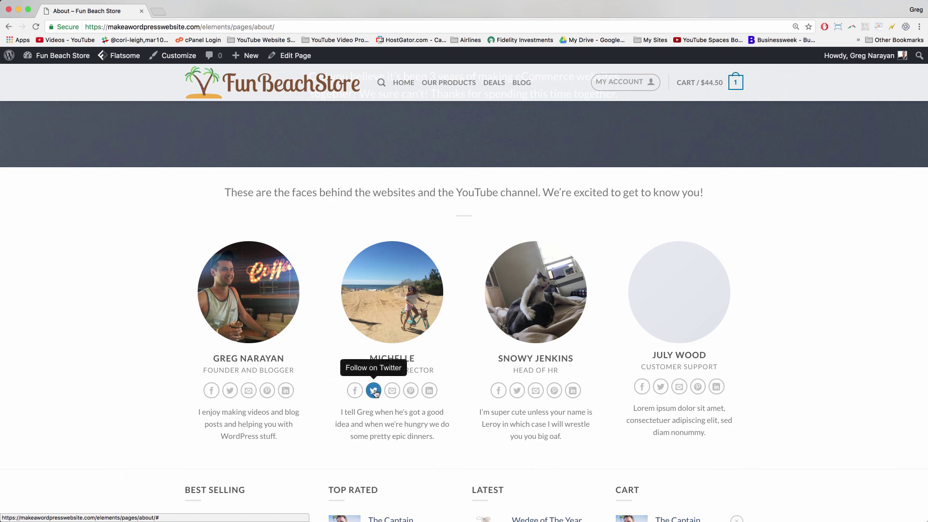
pyautogui.scroll(5, 411, 392)
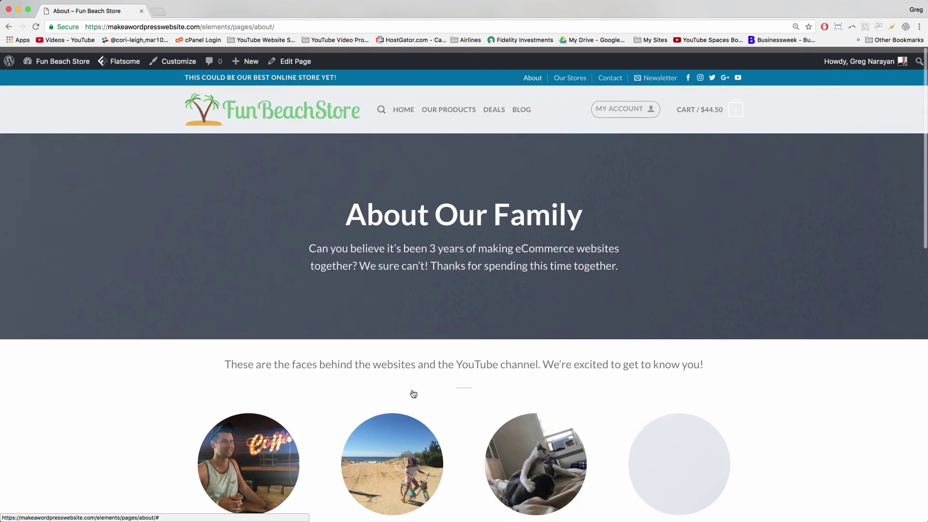
pyautogui.click(575, 76)
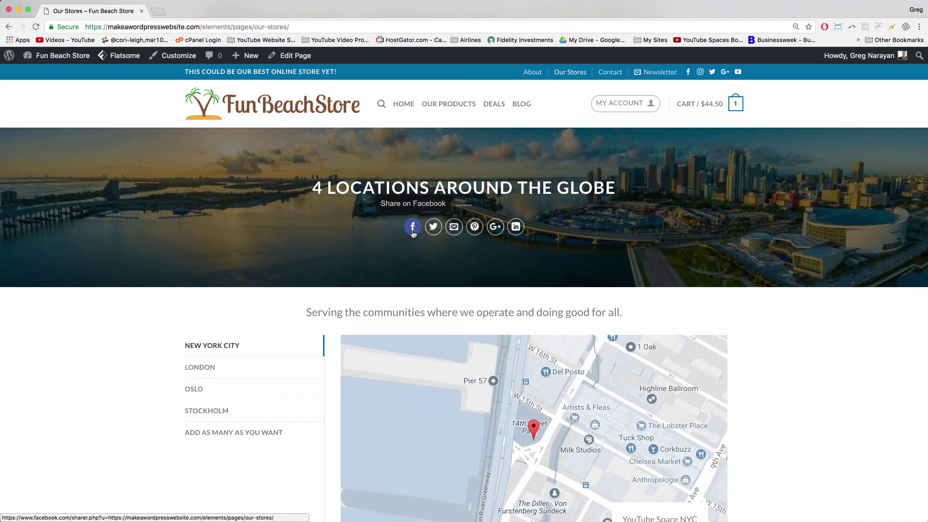
pyautogui.click(531, 72)
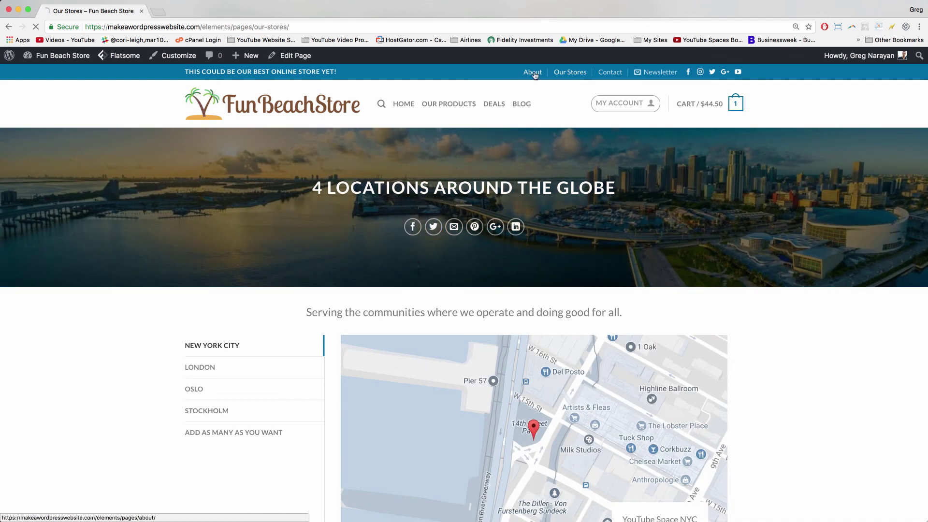
# Step: Open the About page in UX Builder from the Edit Page menu
pyautogui.scroll(-4, 469, 274)
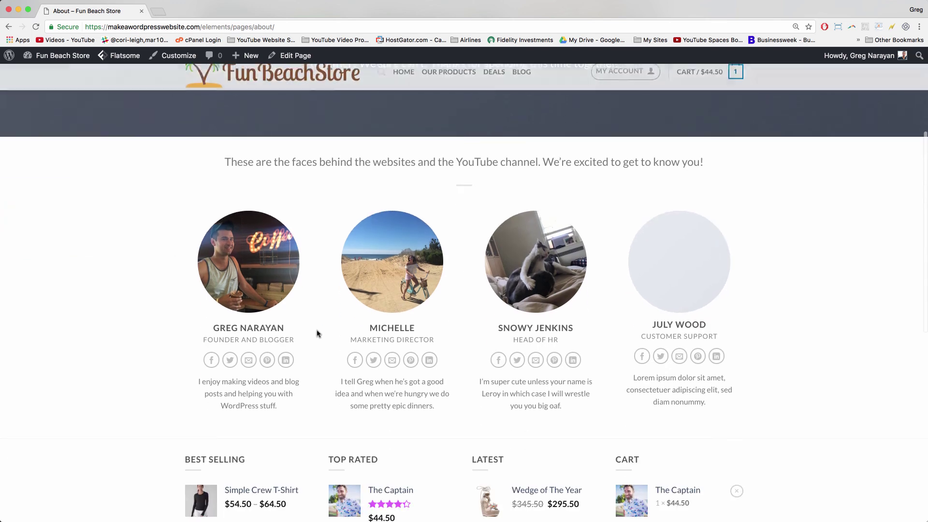
pyautogui.moveTo(274, 57)
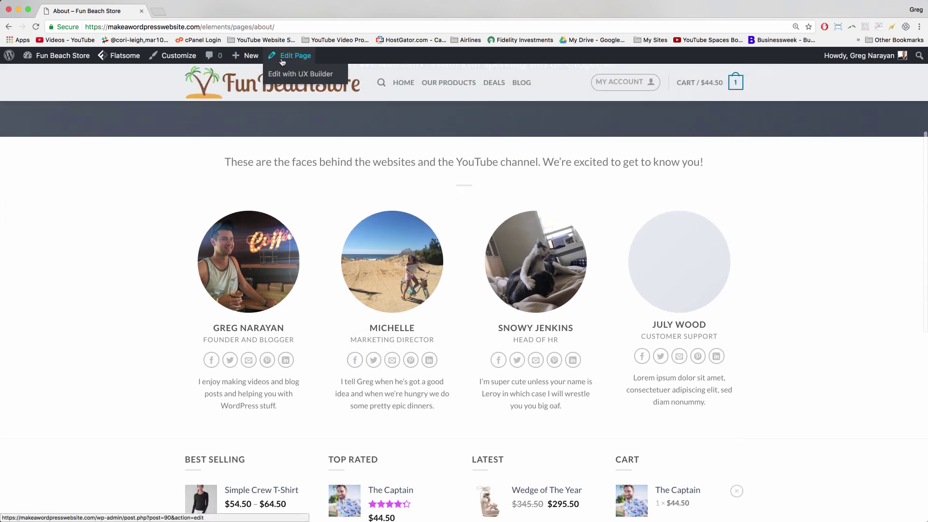
pyautogui.click(292, 77)
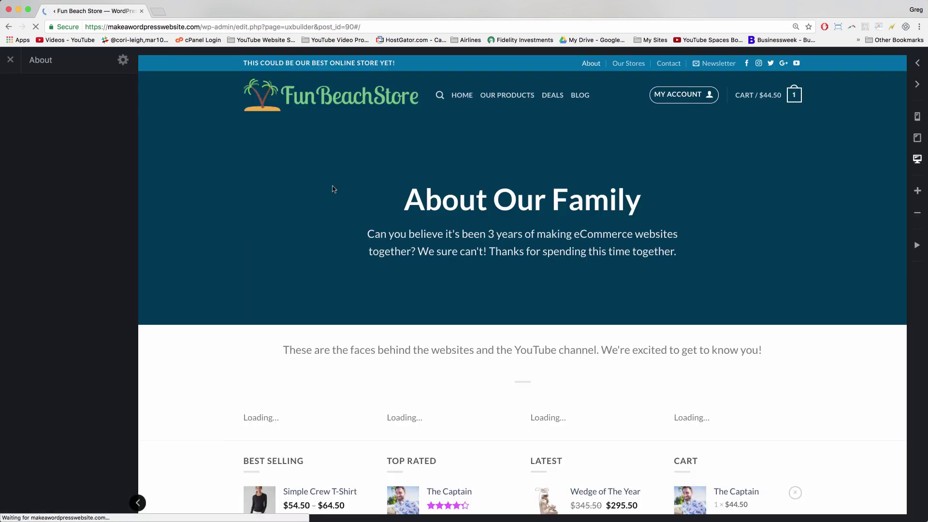
# Step: Set the first team member's Facebook icon link to the team's Facebook profile URL
pyautogui.scroll(-5, 332, 190)
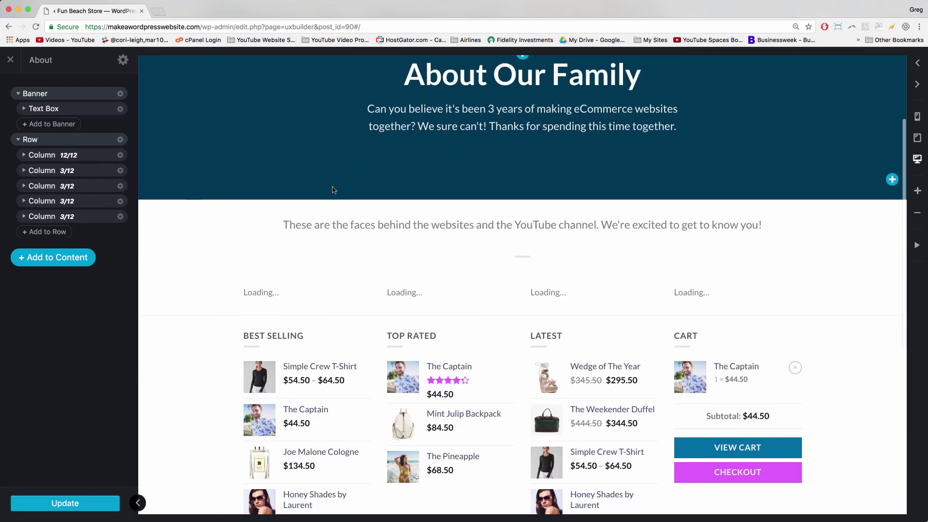
pyautogui.scroll(-6, 290, 285)
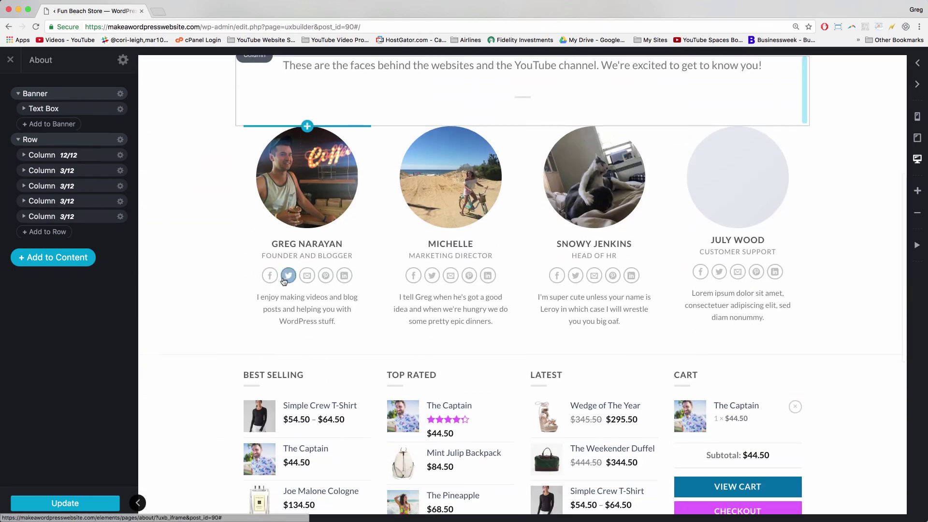
pyautogui.click(272, 279)
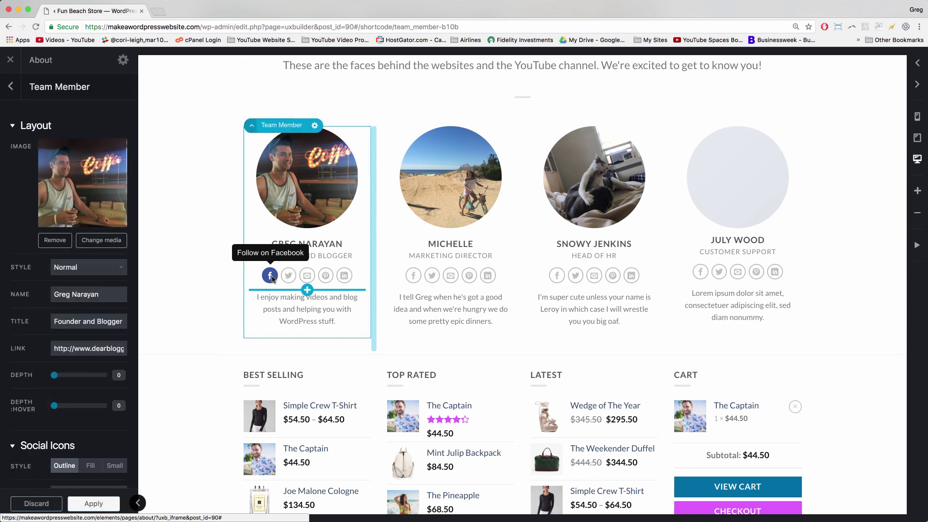
pyautogui.scroll(-3, 103, 263)
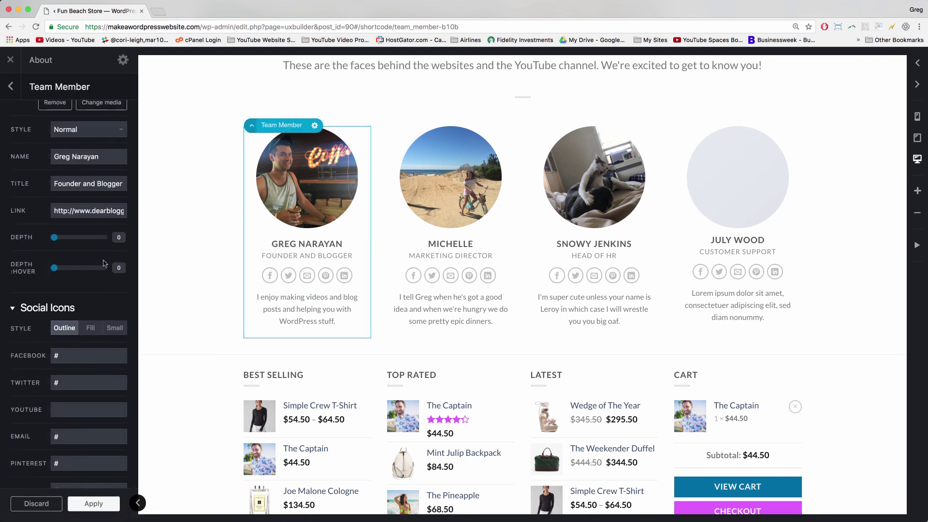
pyautogui.scroll(-2, 96, 262)
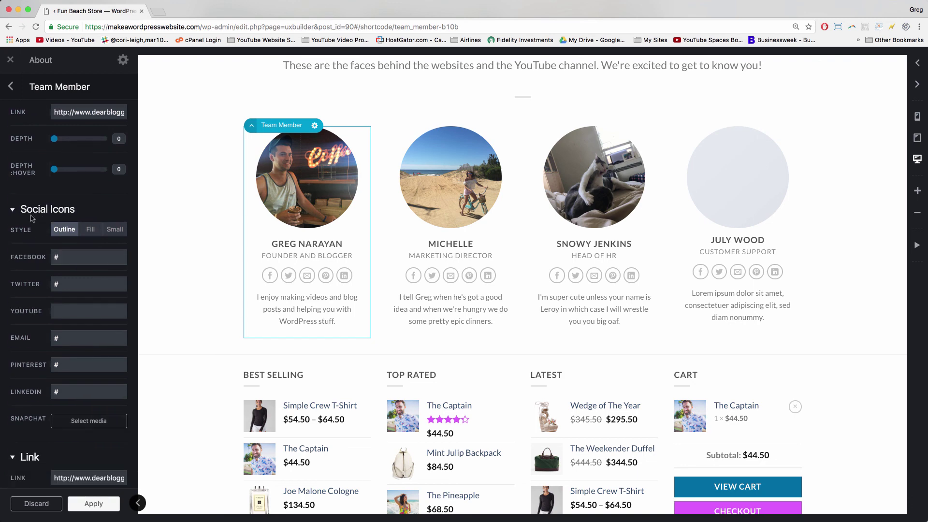
pyautogui.click(72, 257)
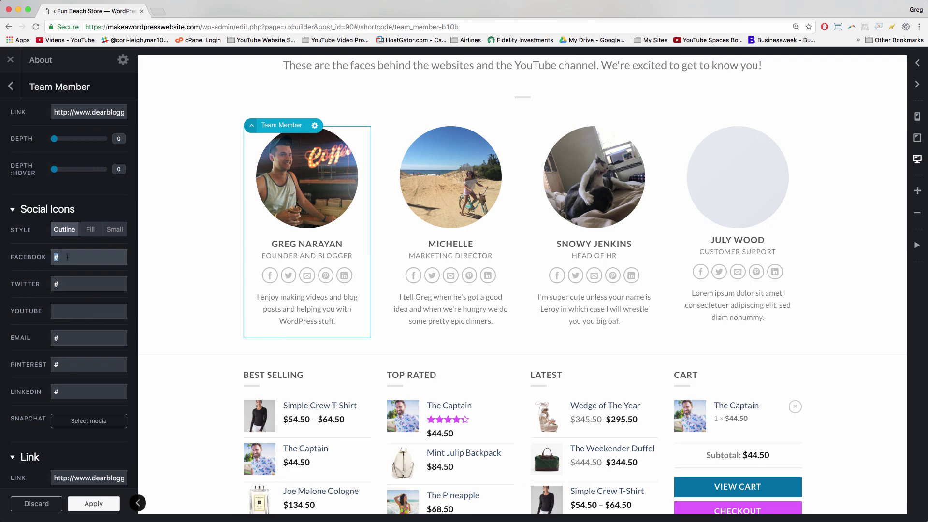
pyautogui.write('http')
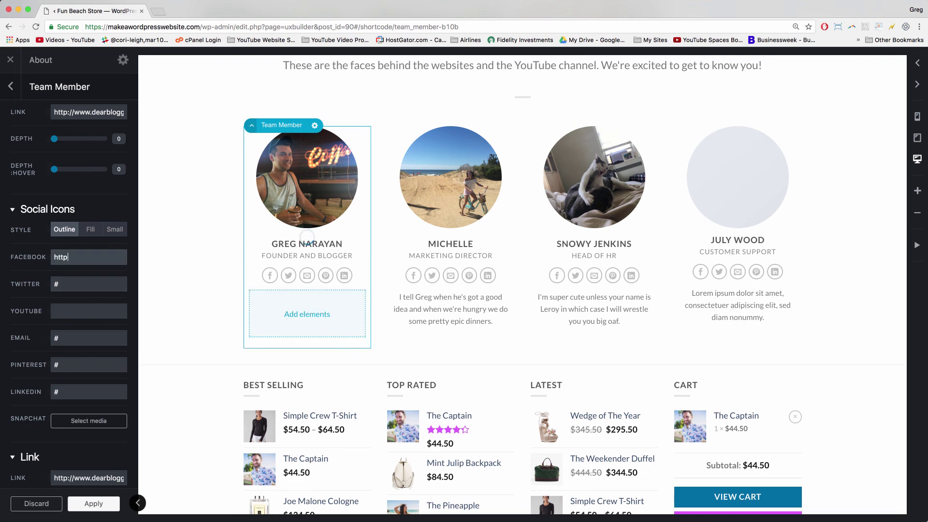
pyautogui.write('://ww')
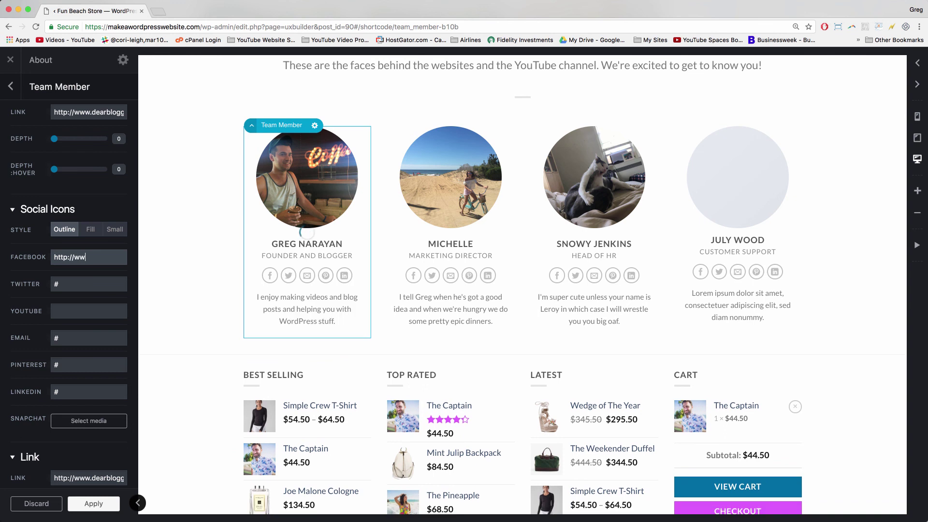
pyautogui.write('w')
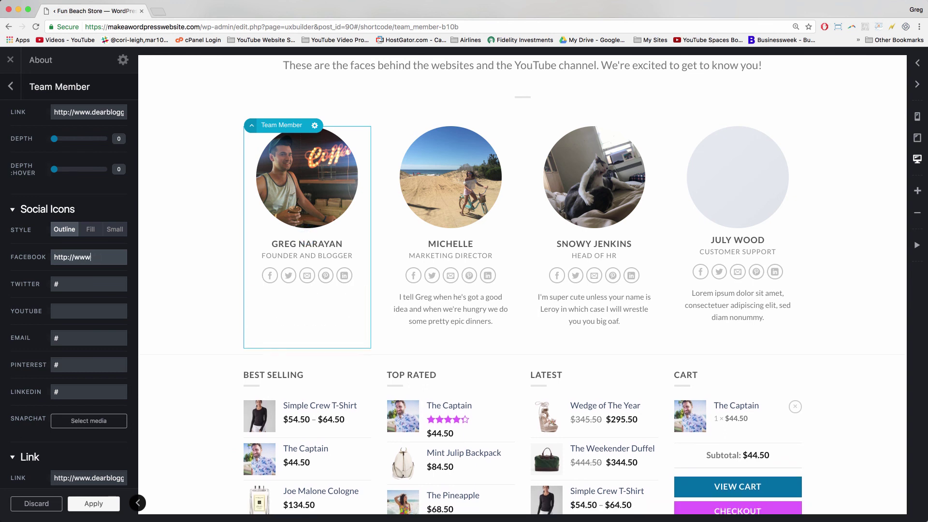
pyautogui.write(',facf')
pyautogui.press('BackSpace')
pyautogui.press('BackSpace')
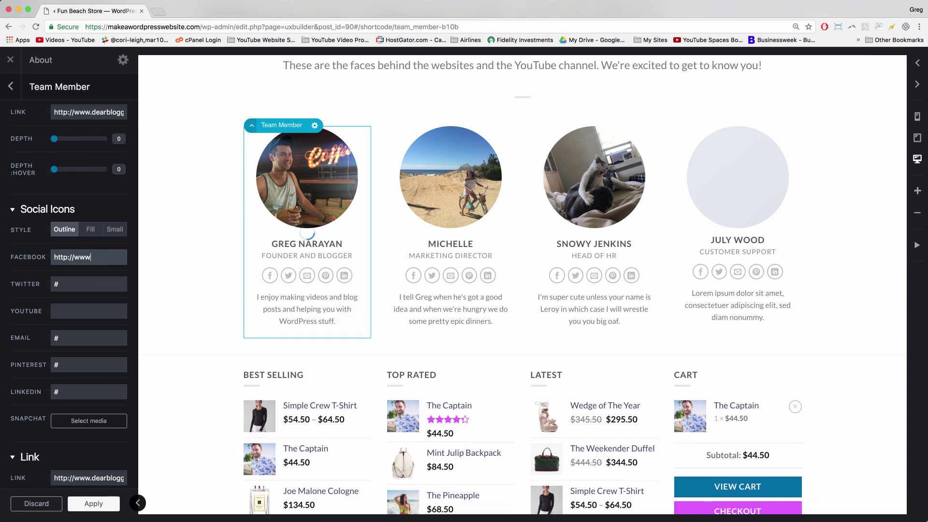
pyautogui.write('.facebook.com/dearblogger')
# Step: Replace the Twitter placeholder with the member's Twitter profile URL and apply
pyautogui.doubleClick(63, 283)
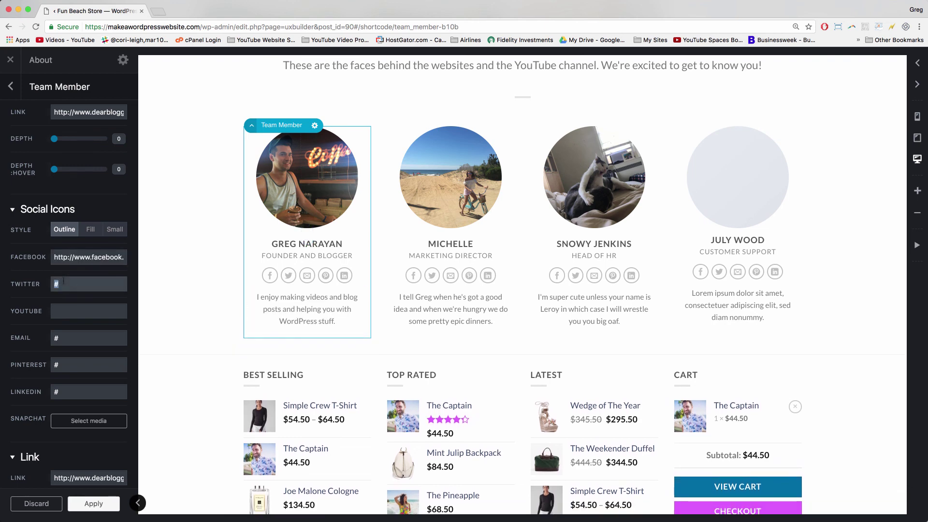
pyautogui.write('http://www.twitter.c')
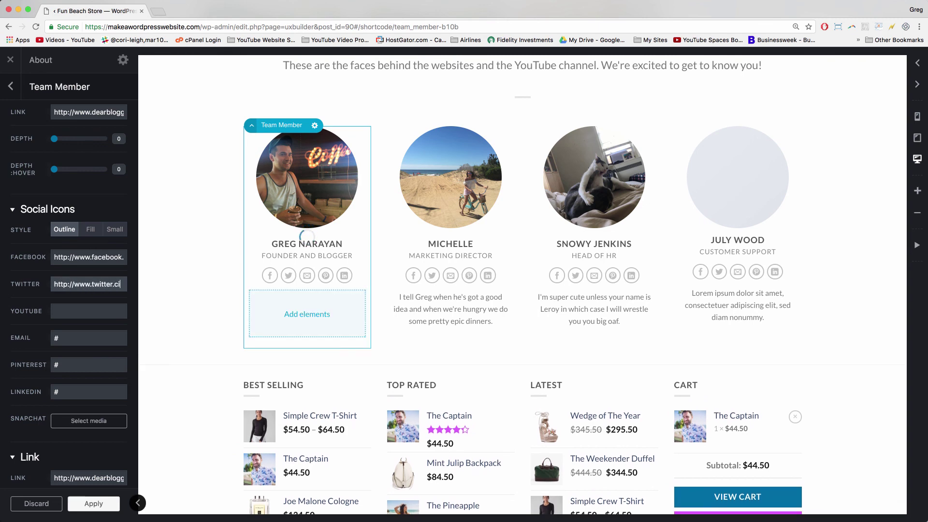
pyautogui.write('om/gregnarayan')
pyautogui.click(92, 503)
# Step: Update the page, test the first card's Facebook icon live, then close the Facebook tab
pyautogui.click(43, 511)
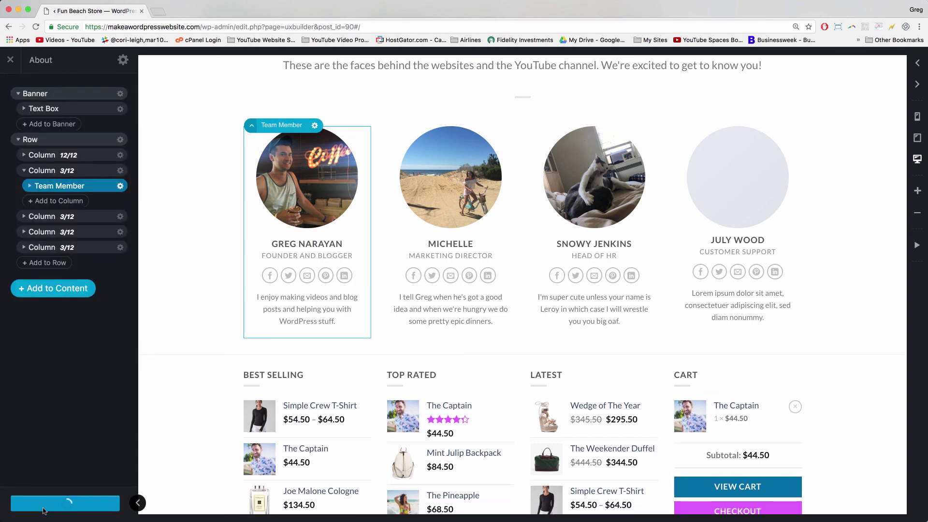
pyautogui.click(10, 61)
pyautogui.scroll(-4, 386, 394)
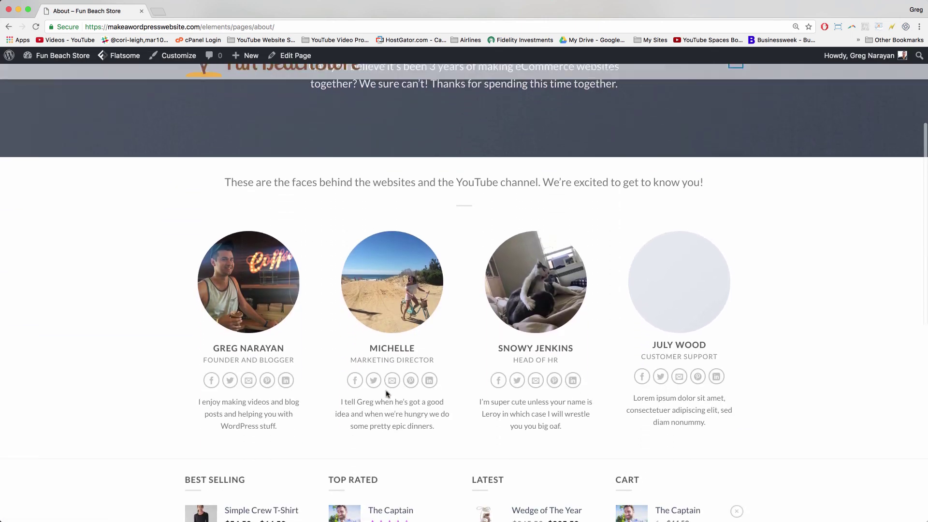
pyautogui.scroll(-3, 387, 394)
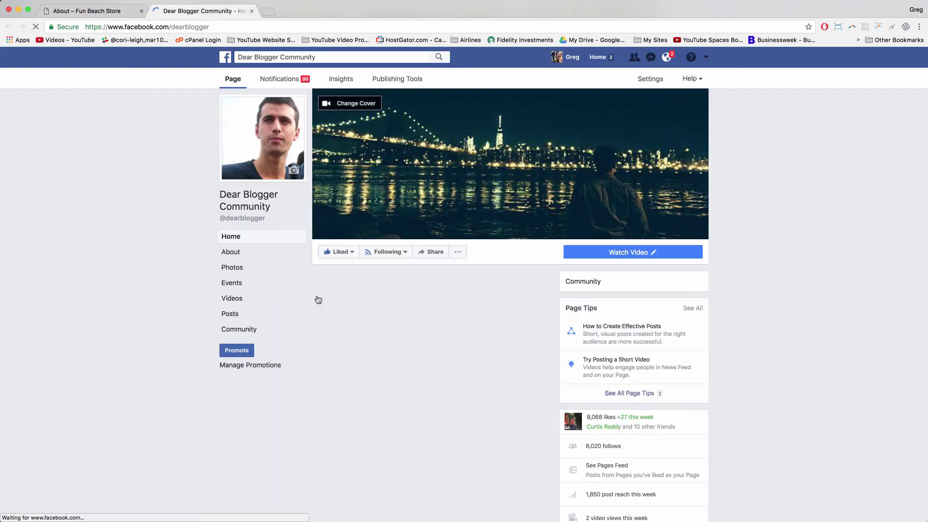
pyautogui.click(251, 11)
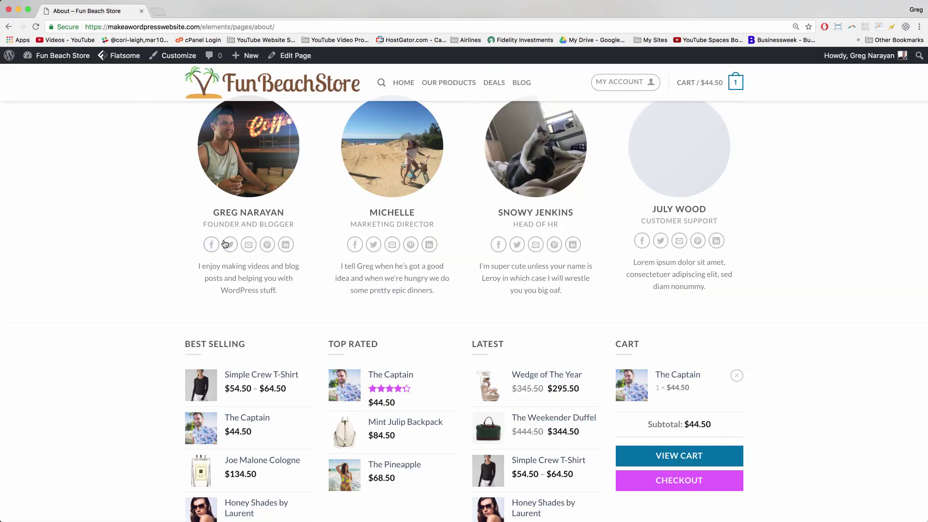